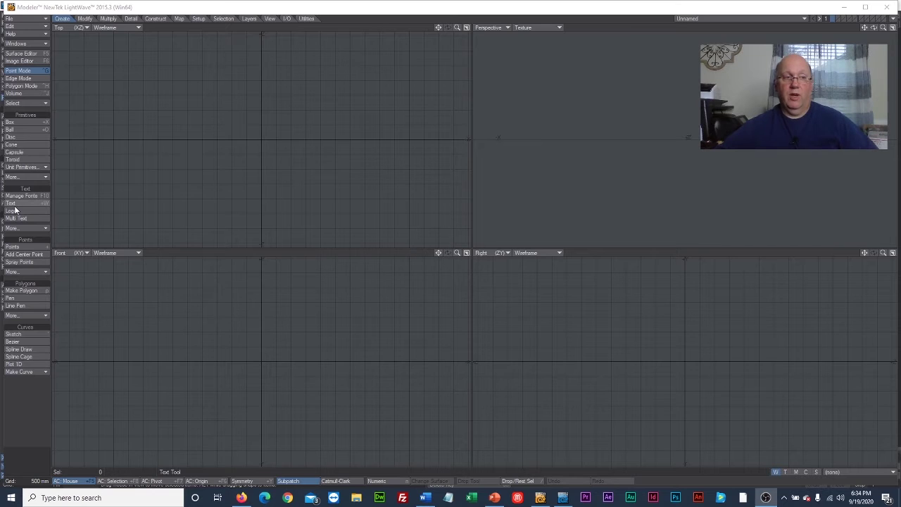
Start a new logo in Logo Maker and enter 'Bently' as the logo text.
click(15, 212)
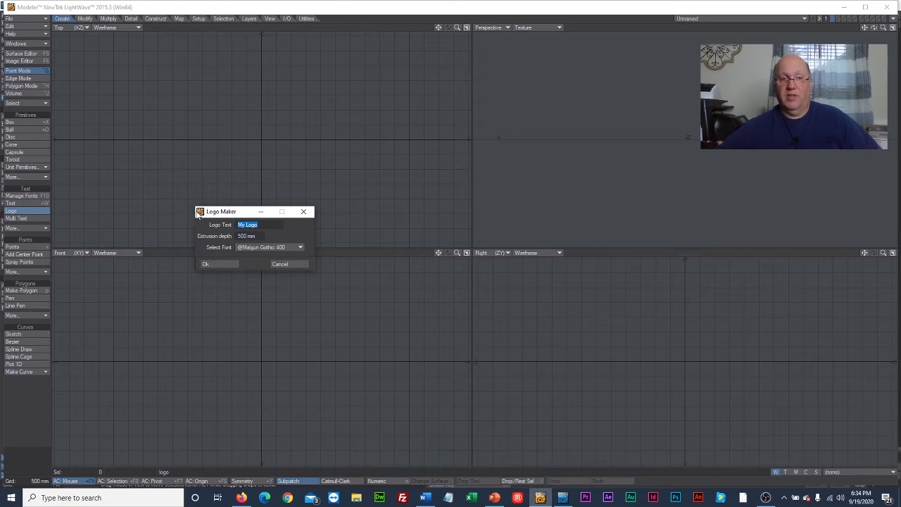
drag(216, 214, 141, 213)
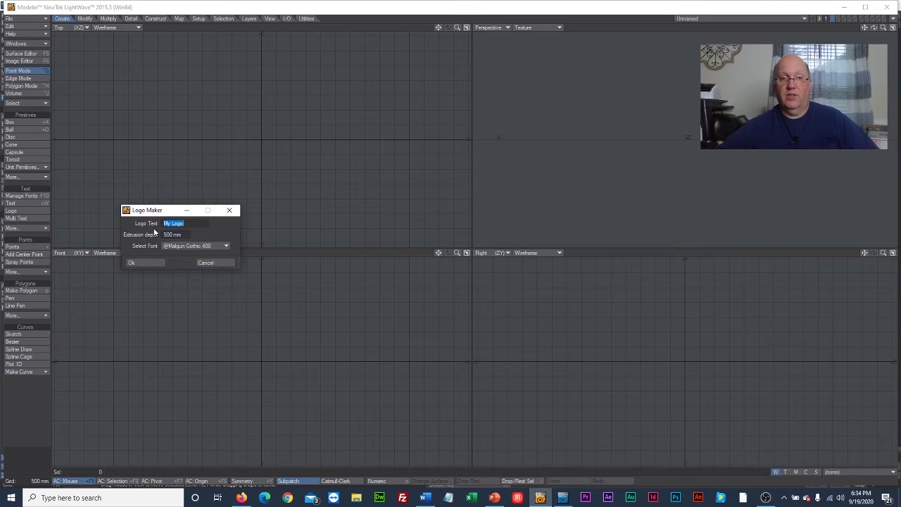
drag(142, 215, 134, 207)
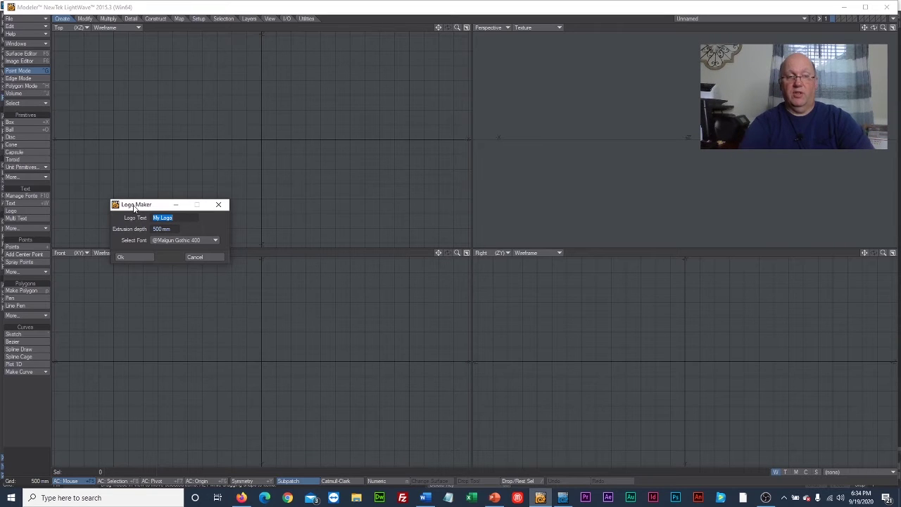
text(Bently)
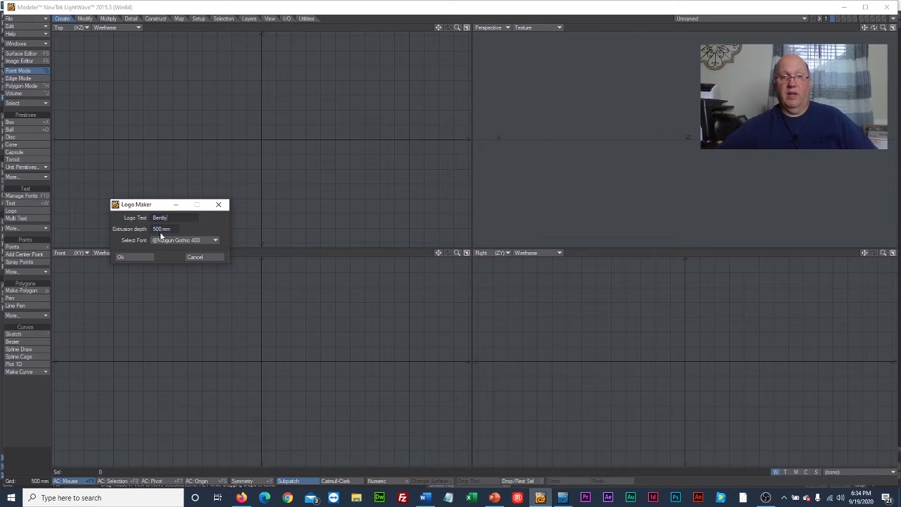
Browse the logo font list without changing the font, then bring up the Word document.
click(215, 240)
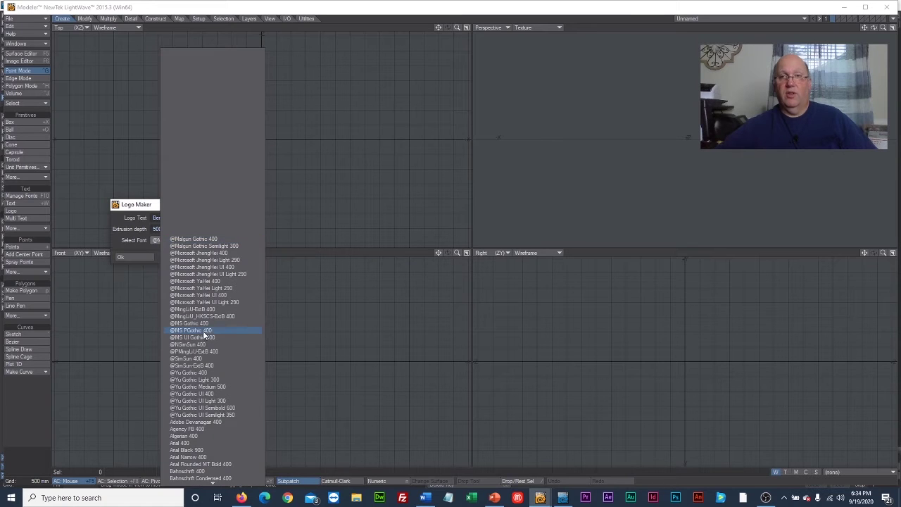
mouse_move(203, 486)
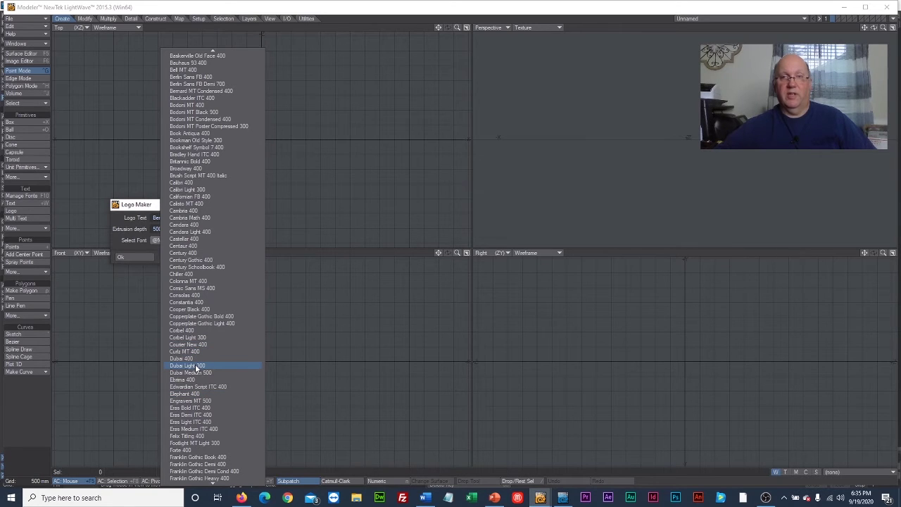
click(355, 355)
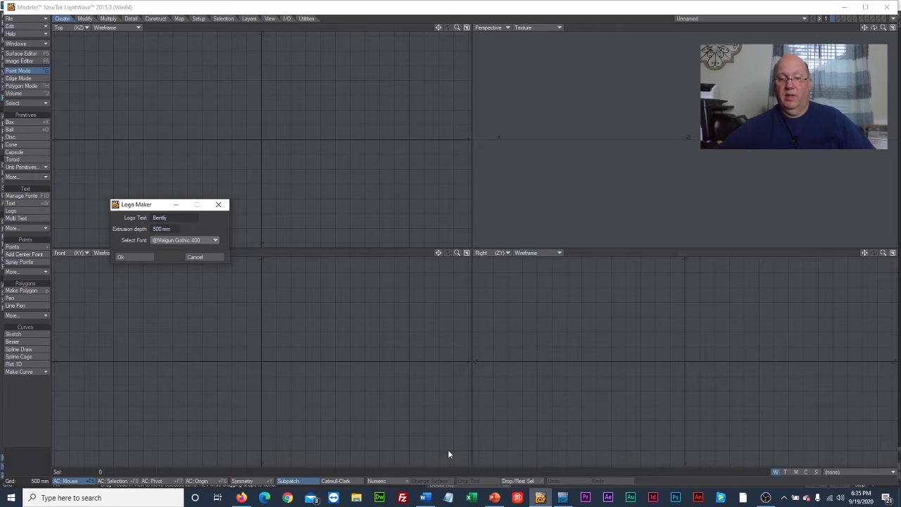
click(424, 498)
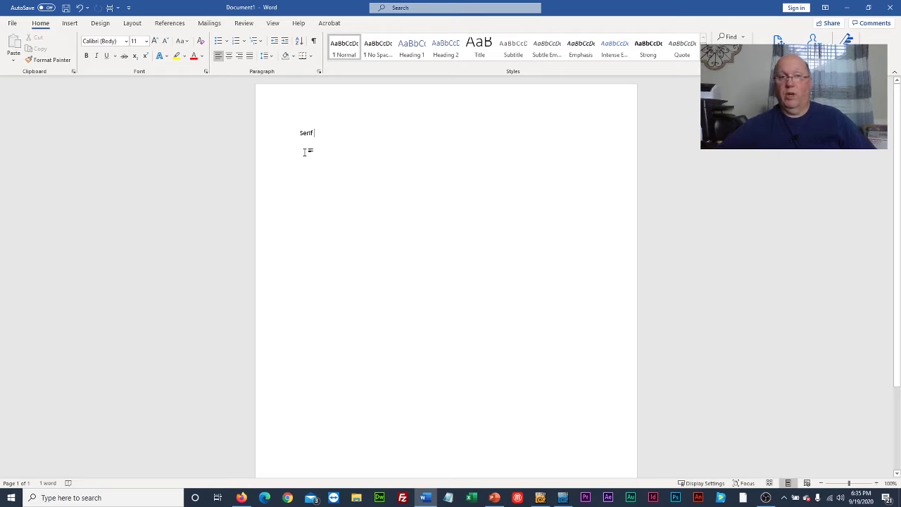
Make the word 'Serif' 72 pt.
drag(318, 132, 277, 123)
click(338, 146)
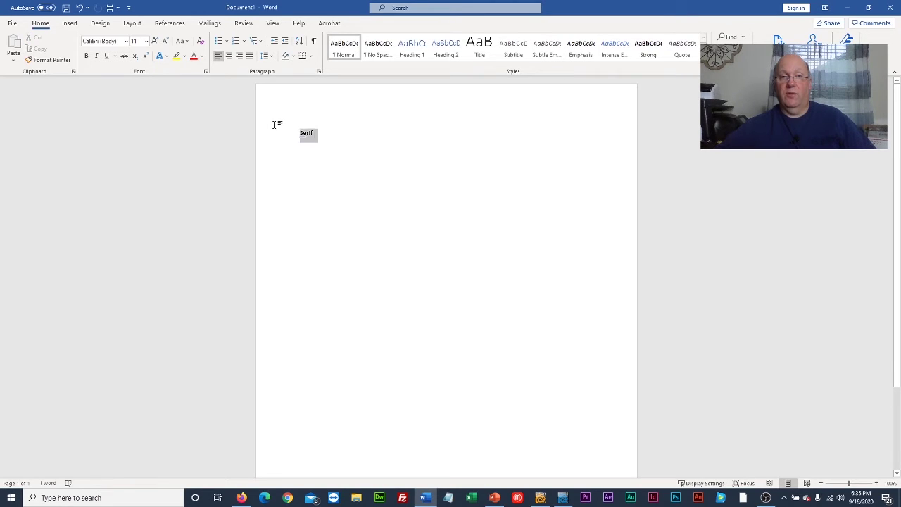
click(146, 43)
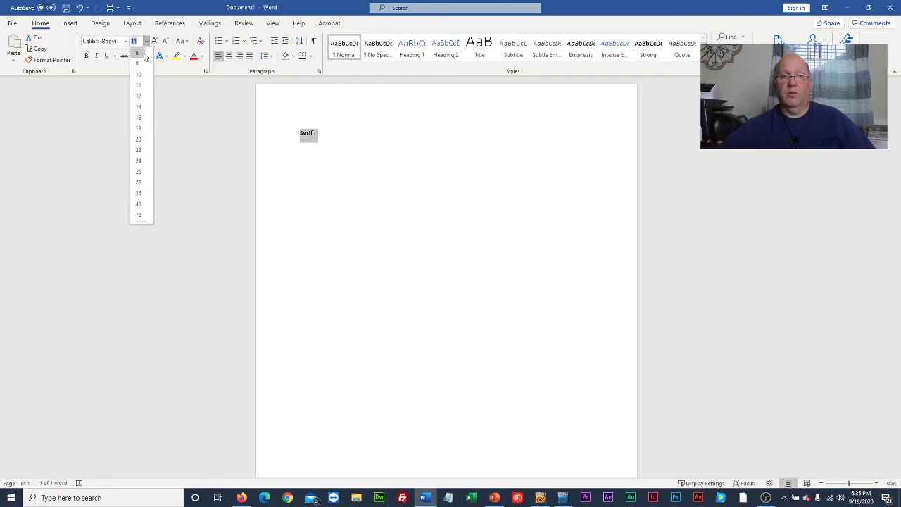
click(141, 216)
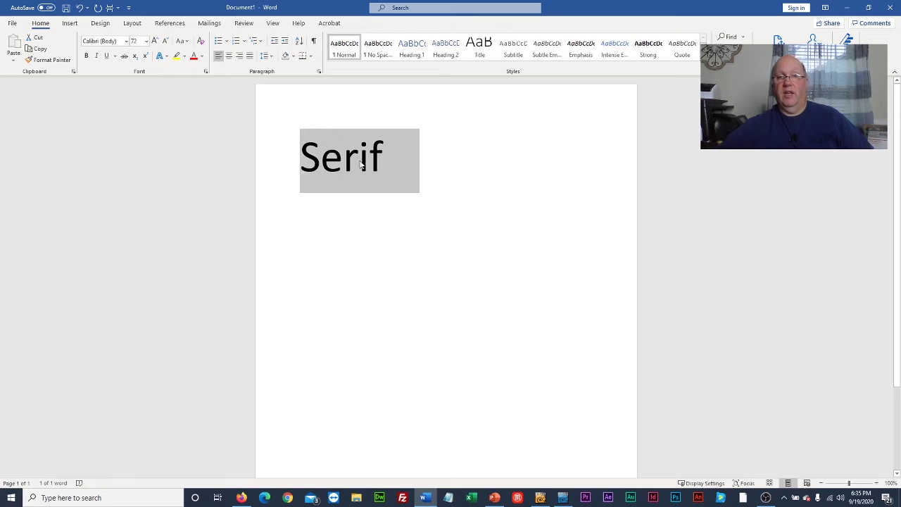
click(364, 187)
Try Times New Roman and then Arial Black on 'Serif'.
drag(396, 161, 329, 195)
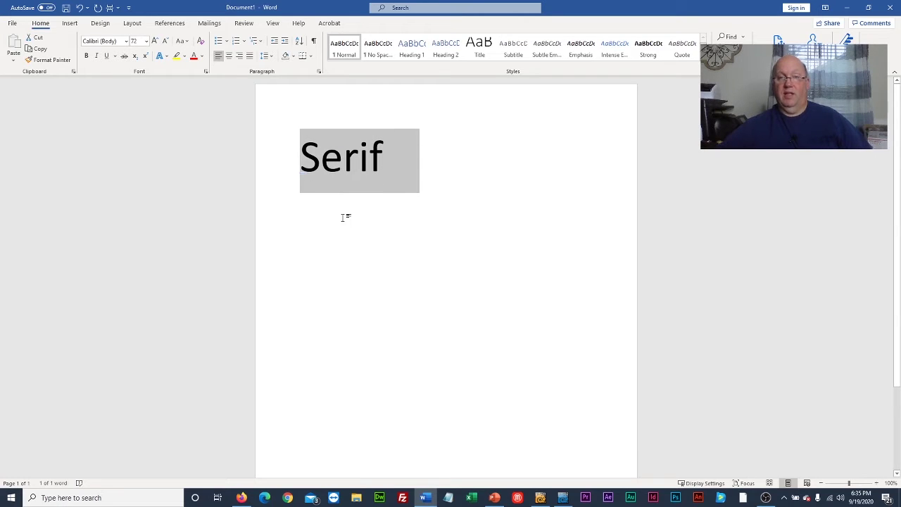
click(126, 42)
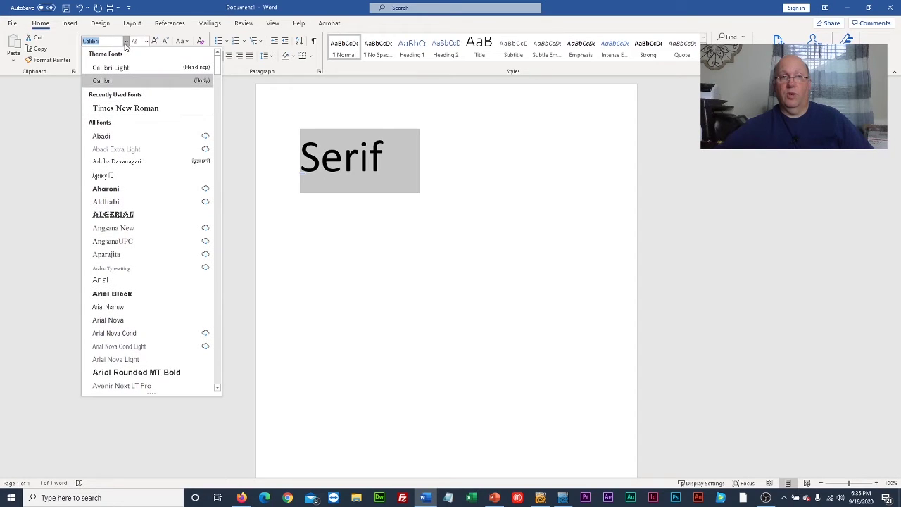
click(141, 109)
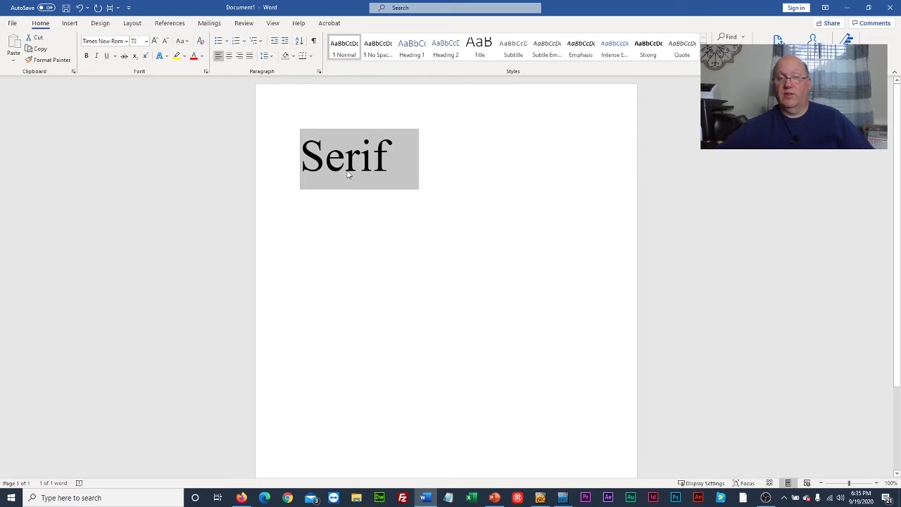
click(127, 41)
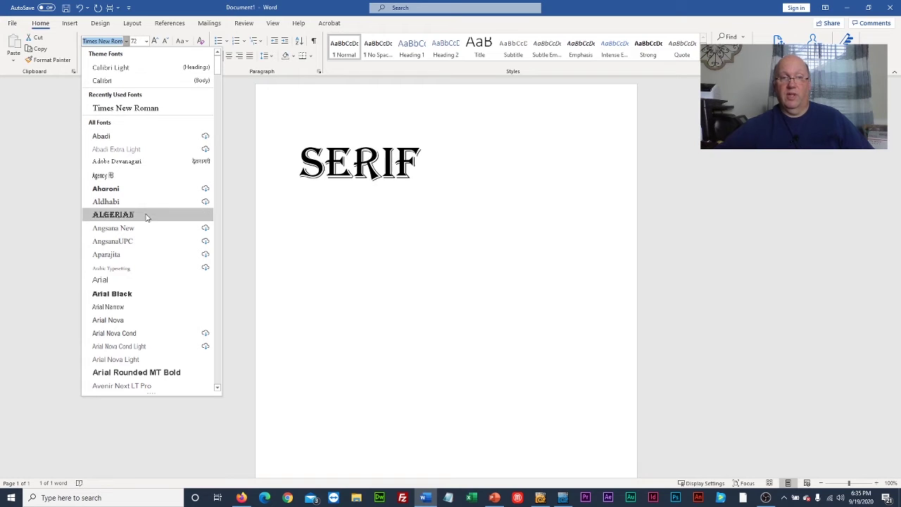
click(158, 296)
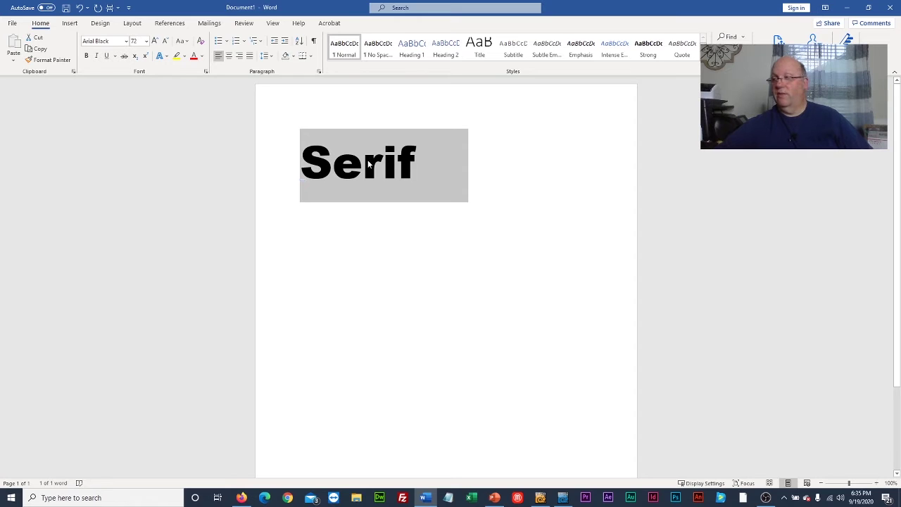
Apply the Blackadder ITC script font to 'Serif'.
click(122, 42)
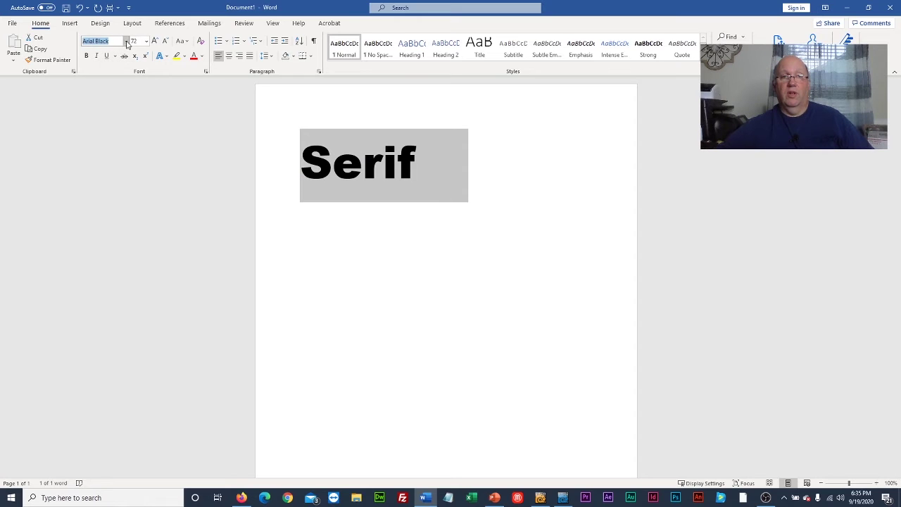
click(126, 41)
scroll(150, 268, down, 10)
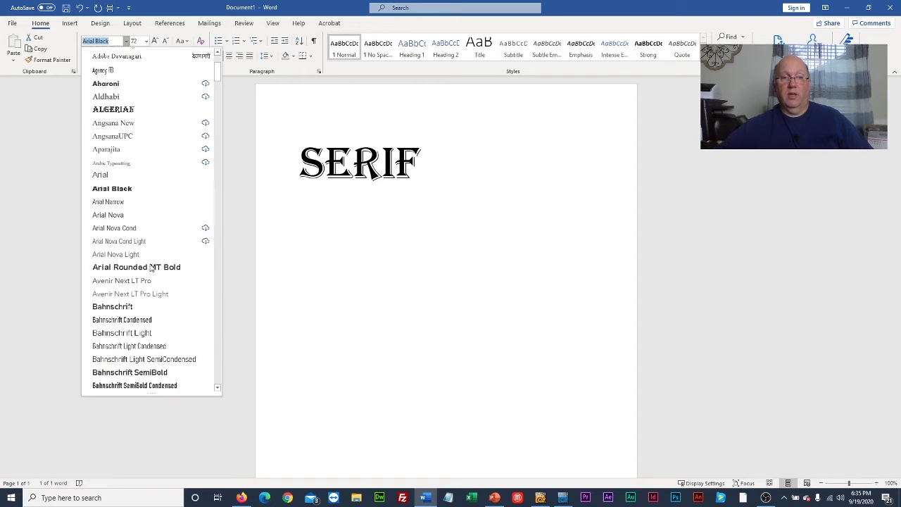
scroll(146, 239, down, 1)
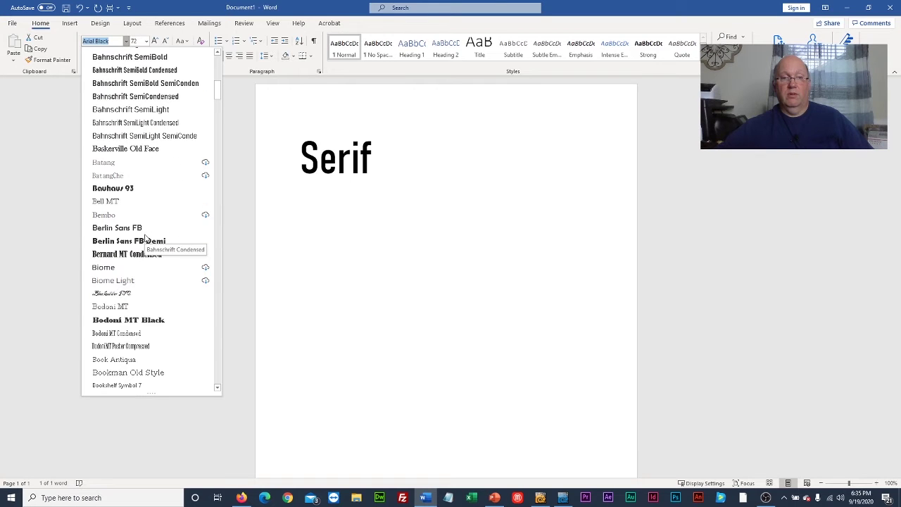
click(141, 290)
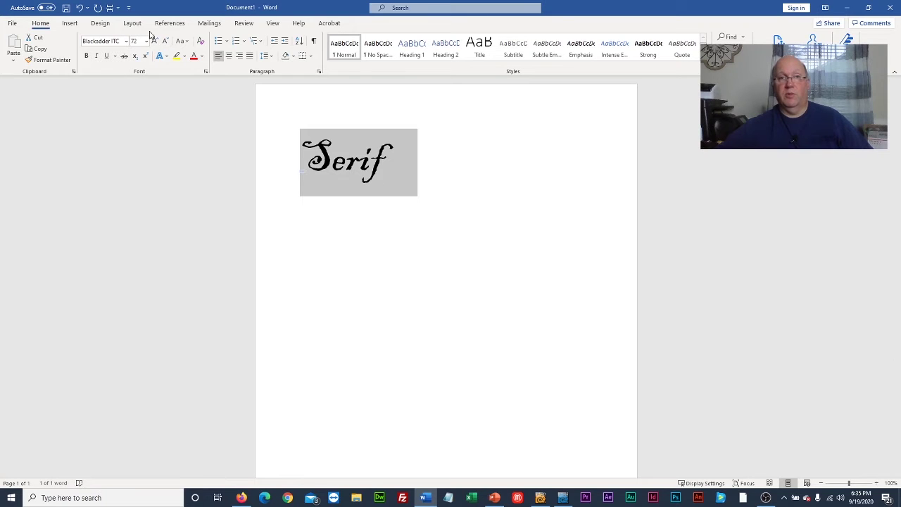
Compare other fonts in the list, keep Blackadder ITC, and return to LightWave Modeler.
click(127, 42)
scroll(161, 243, down, 7)
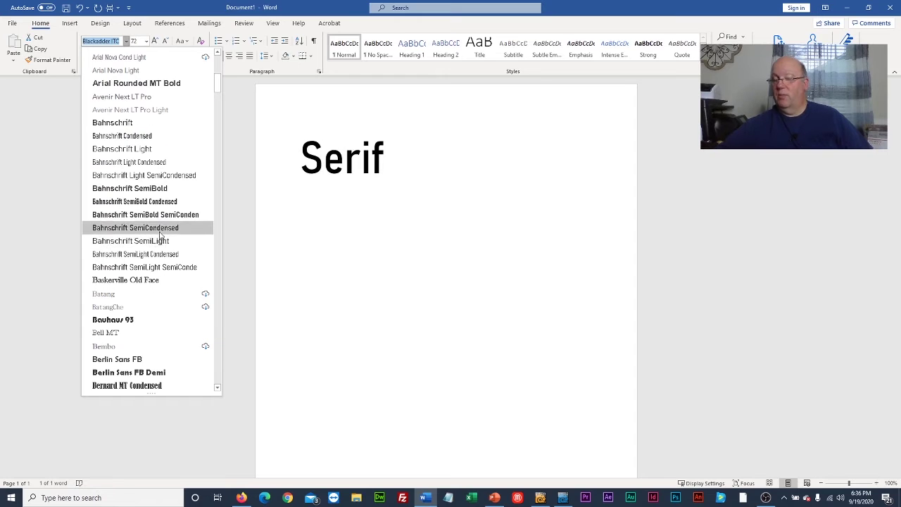
scroll(157, 234, down, 3)
scroll(138, 261, down, 3)
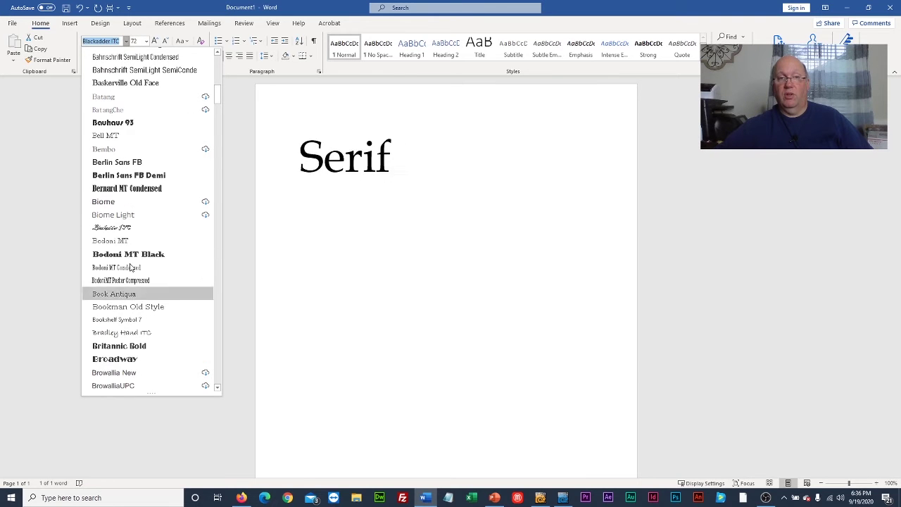
scroll(129, 292, down, 1)
scroll(129, 292, down, 4)
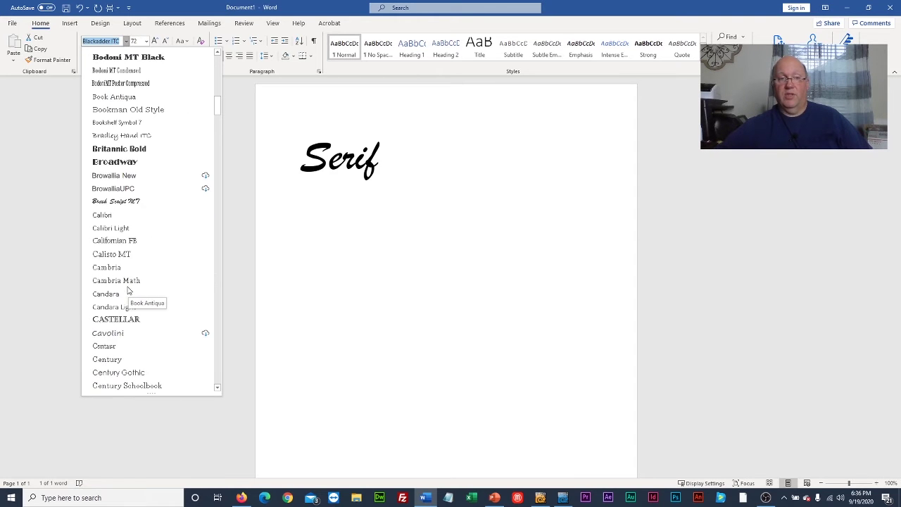
scroll(128, 289, down, 3)
scroll(128, 289, down, 3)
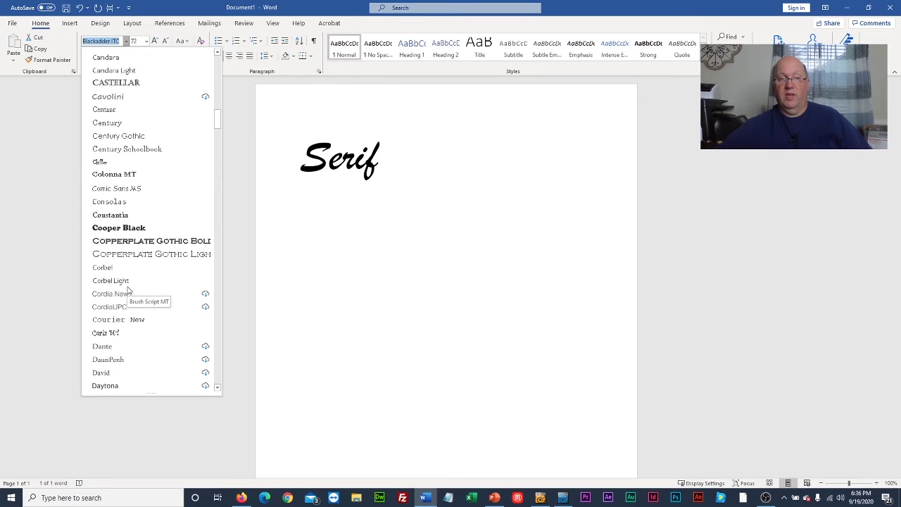
scroll(128, 289, down, 7)
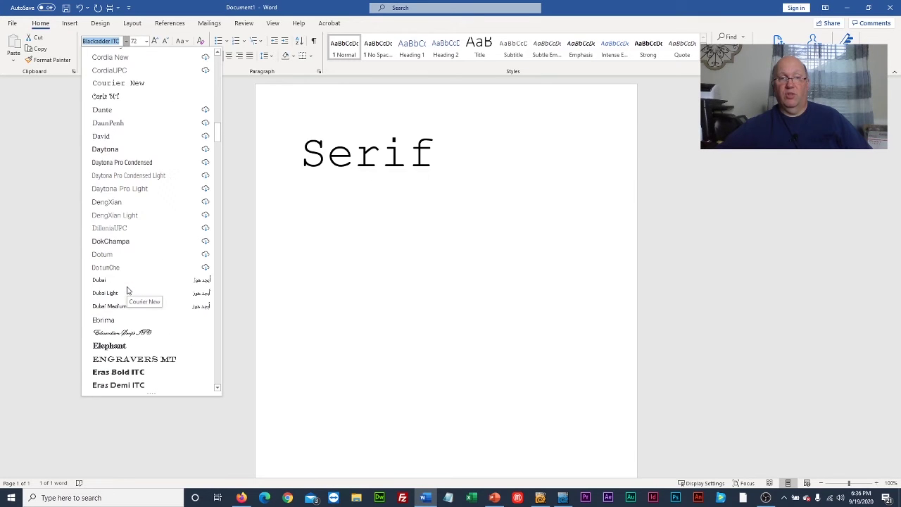
scroll(128, 289, down, 1)
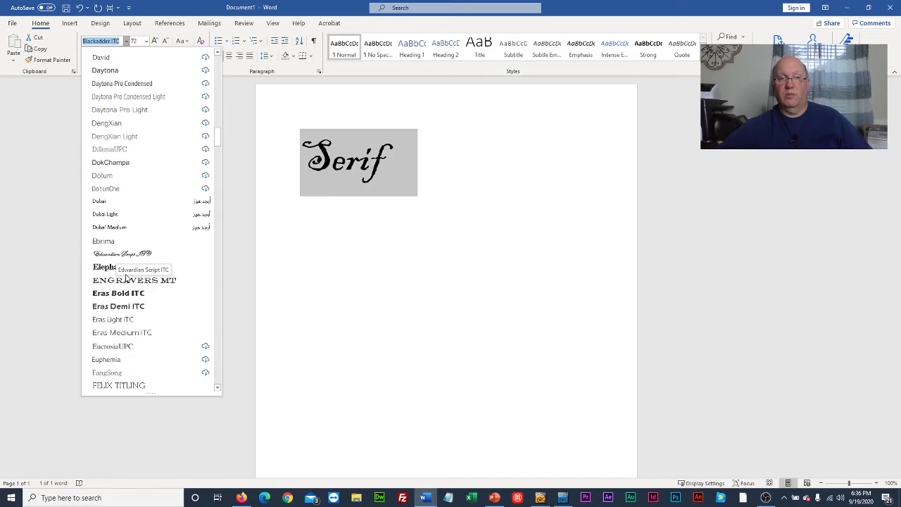
scroll(129, 293, down, 3)
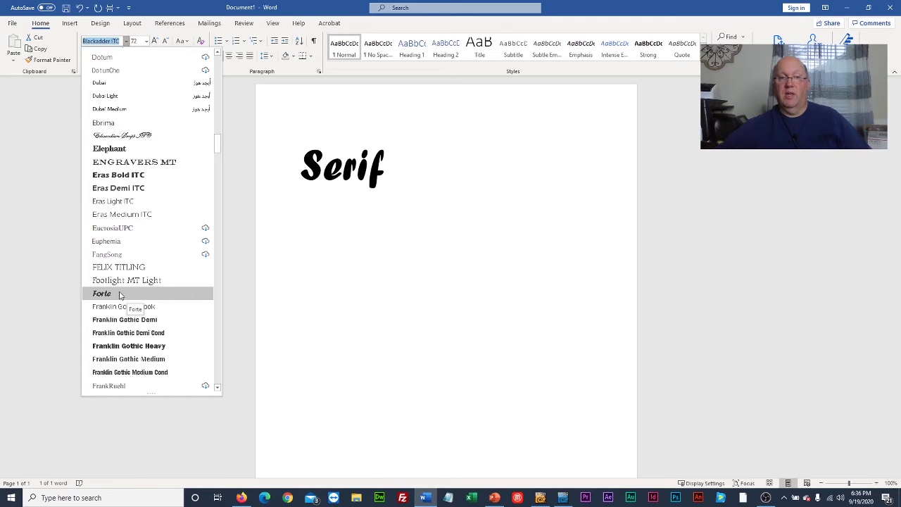
click(366, 282)
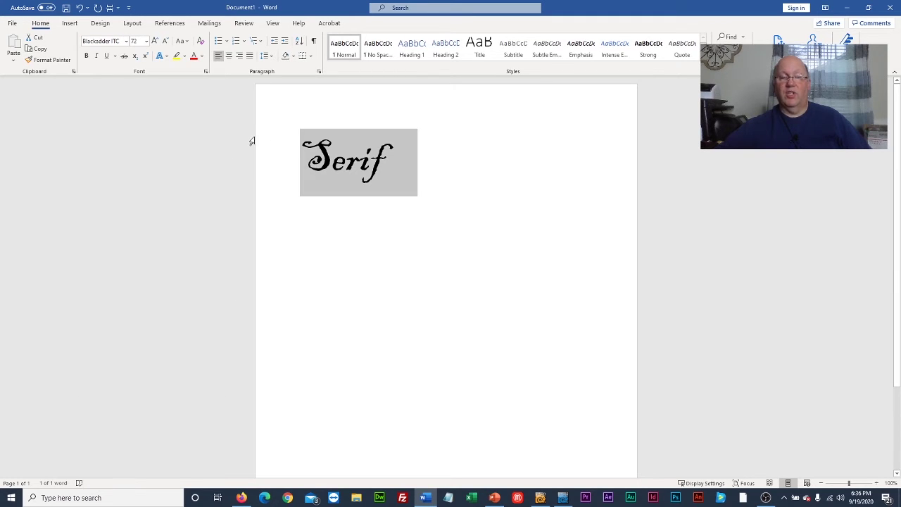
click(540, 497)
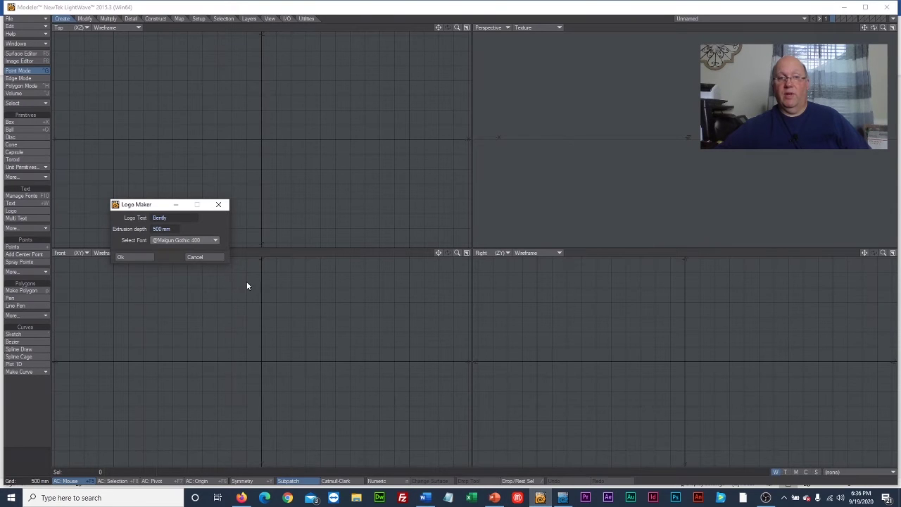
Set the logo font to Forte 400 and generate the Bently logo geometry.
click(215, 240)
mouse_move(212, 483)
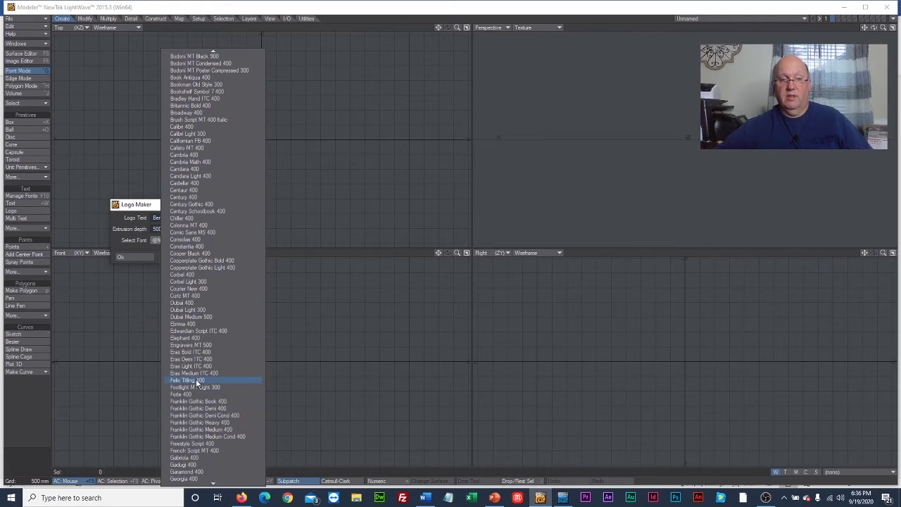
click(194, 396)
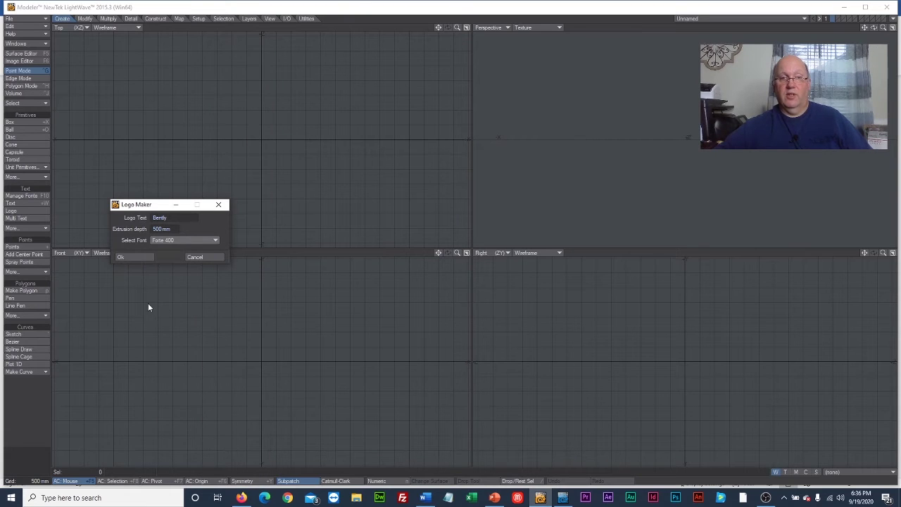
click(145, 257)
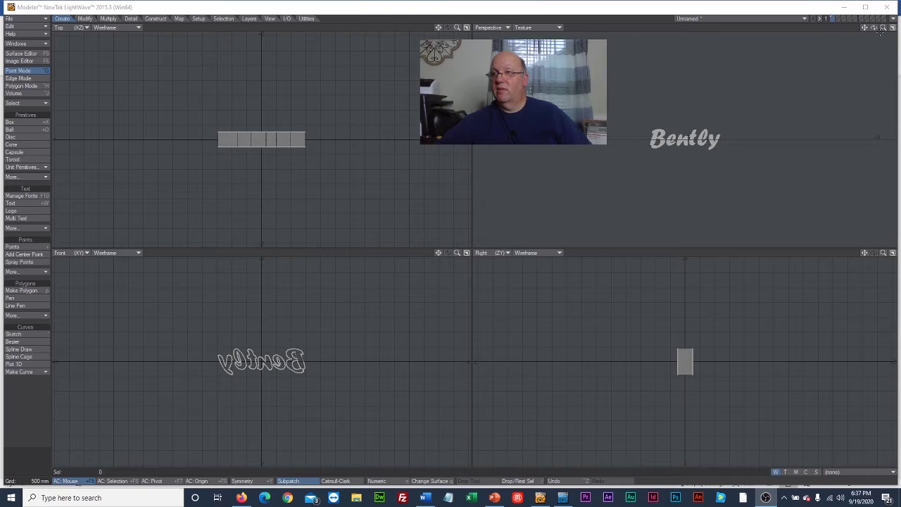
Zoom in and orbit the Perspective view around the Bently text, then zoom out to fit.
drag(884, 27, 900, 49)
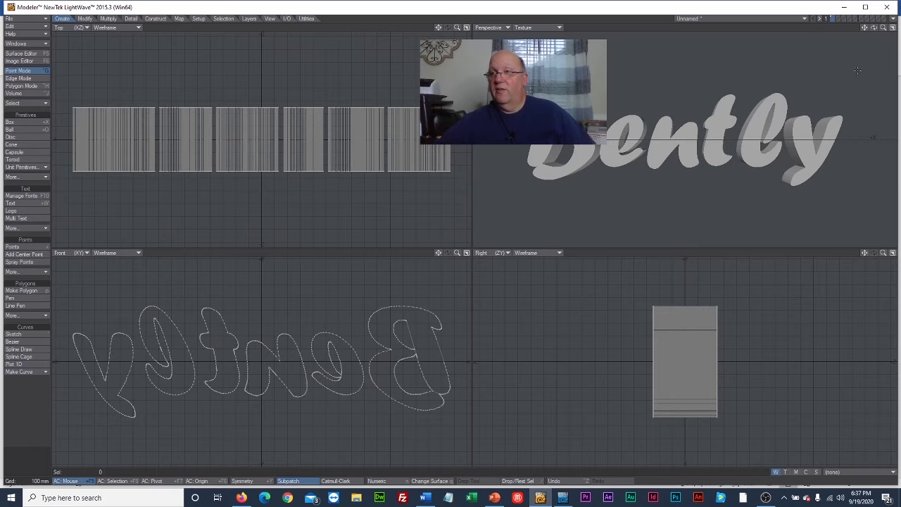
drag(874, 27, 852, 50)
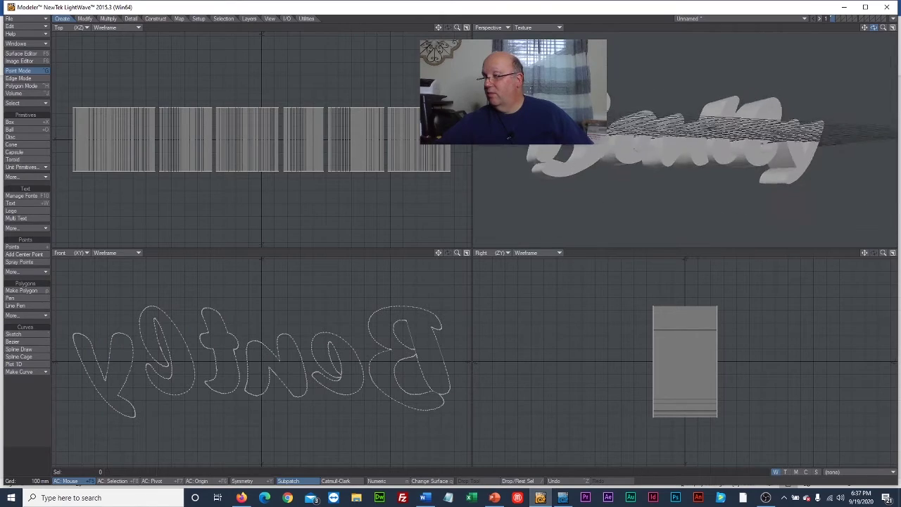
drag(852, 49, 841, 50)
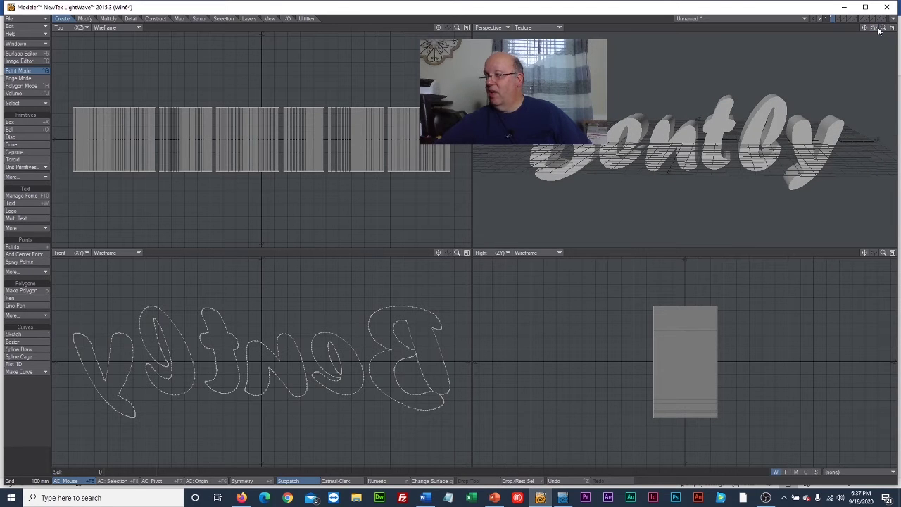
drag(883, 28, 854, 61)
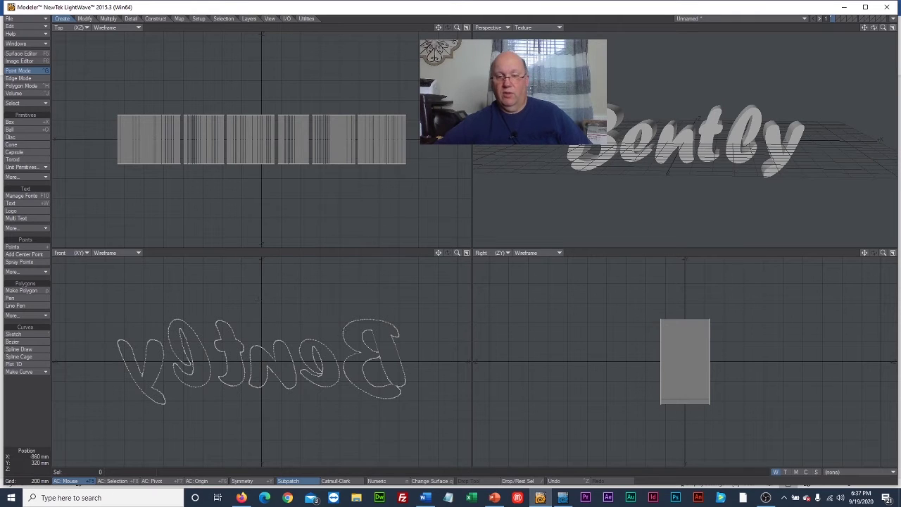
click(563, 498)
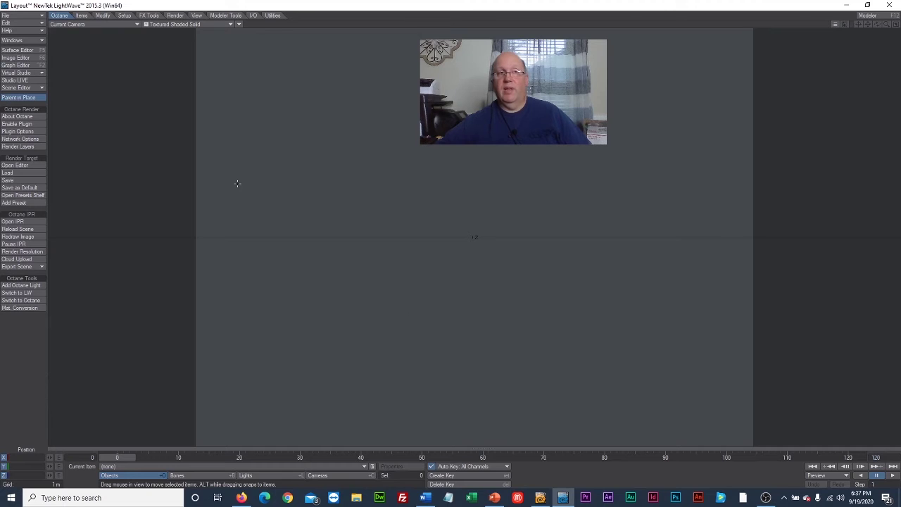
click(32, 15)
mouse_move(33, 16)
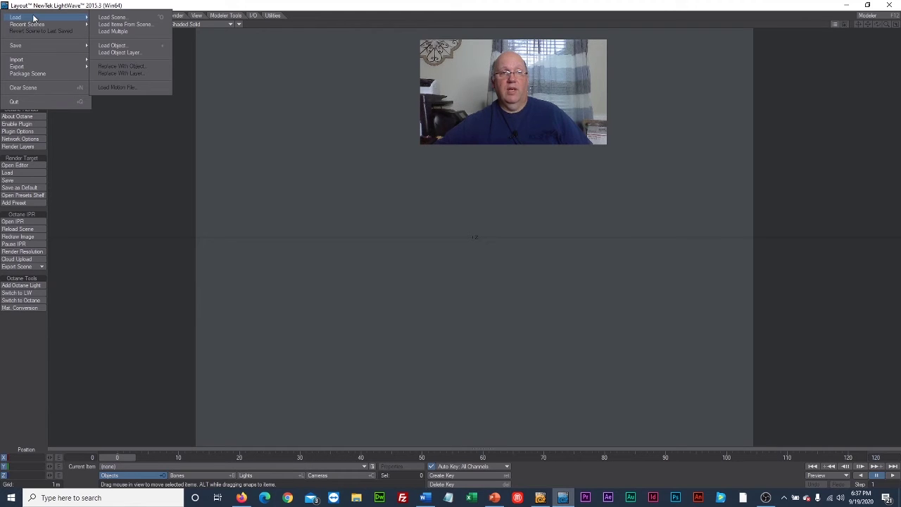
click(331, 189)
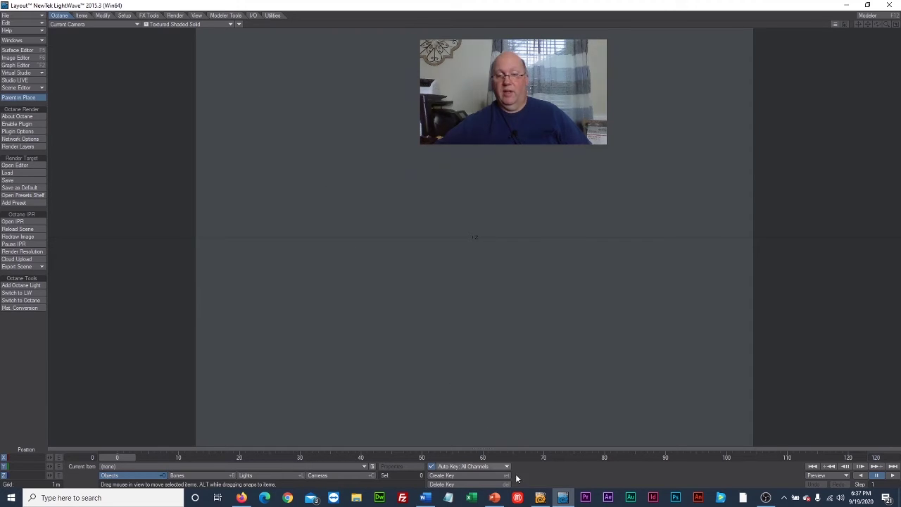
click(541, 499)
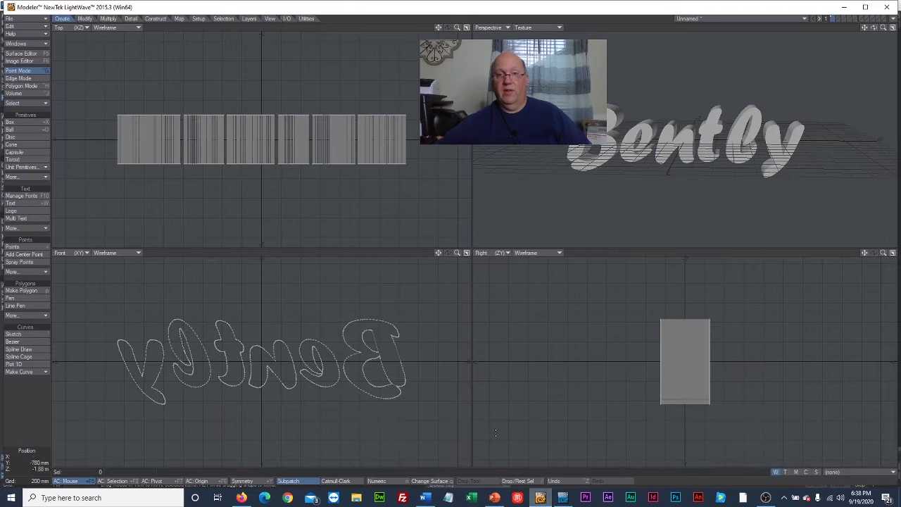
Save the logo object as 'bently', then switch to LightWave Layout.
click(28, 18)
click(28, 69)
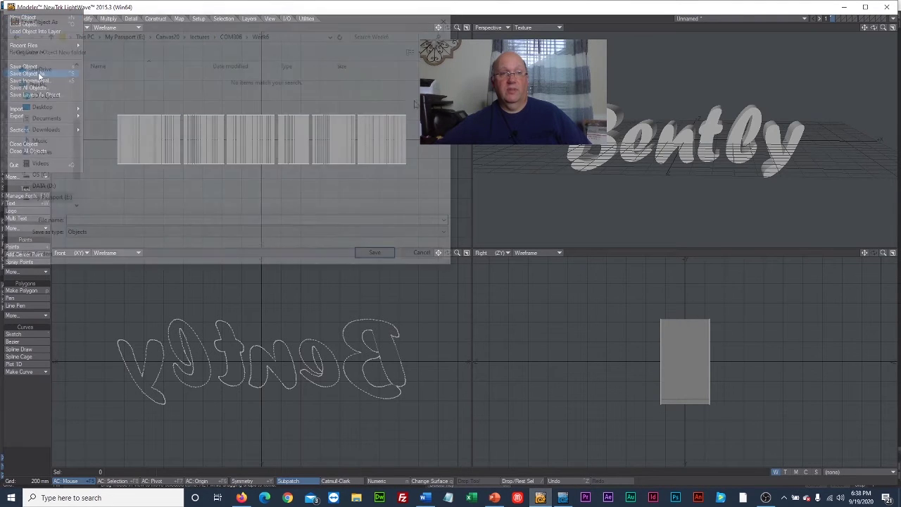
click(158, 219)
text(bently)
key(Return)
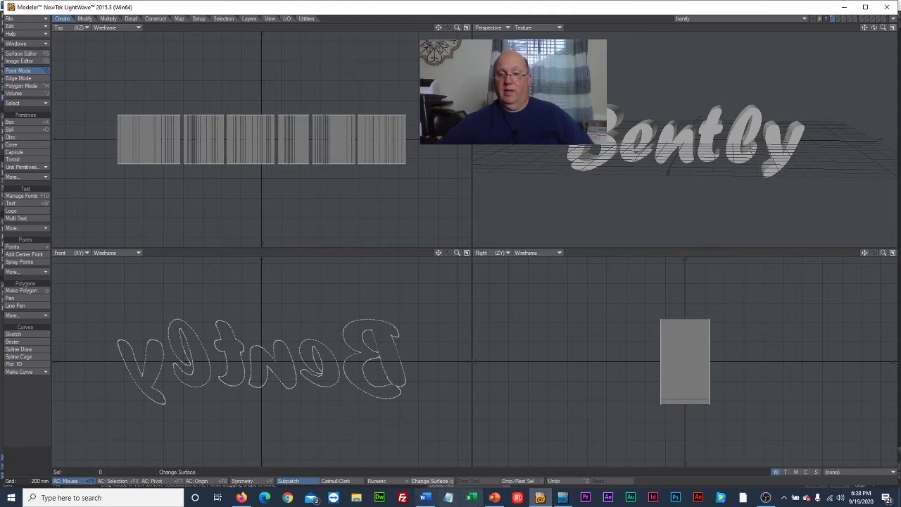
click(568, 499)
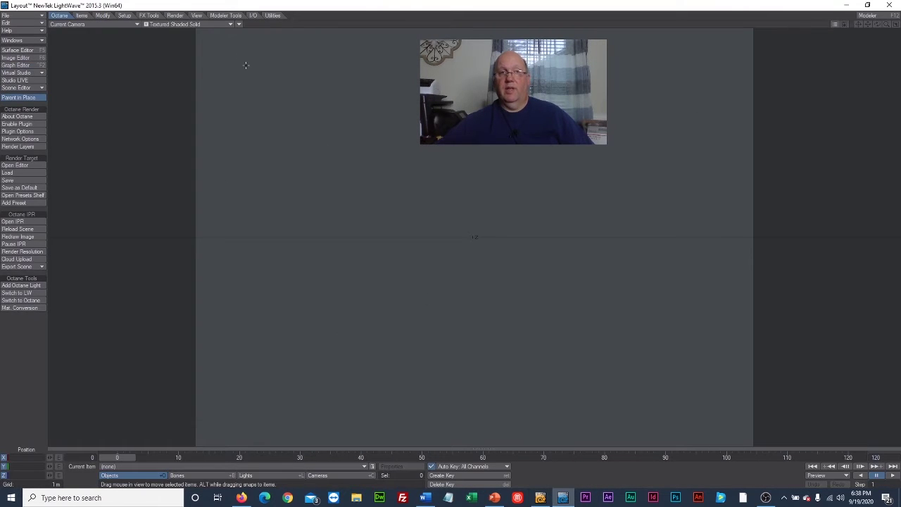
Load the bently.lwo object into the Layout scene.
click(37, 15)
mouse_move(14, 17)
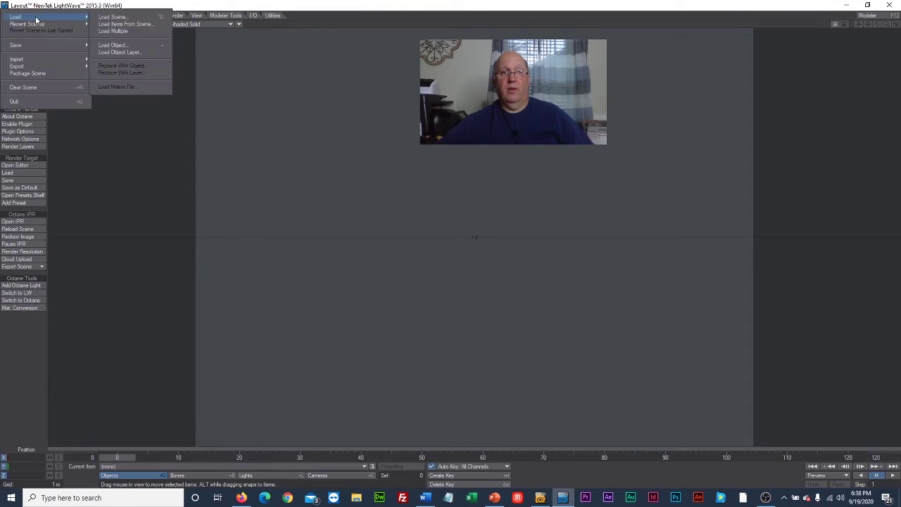
click(116, 47)
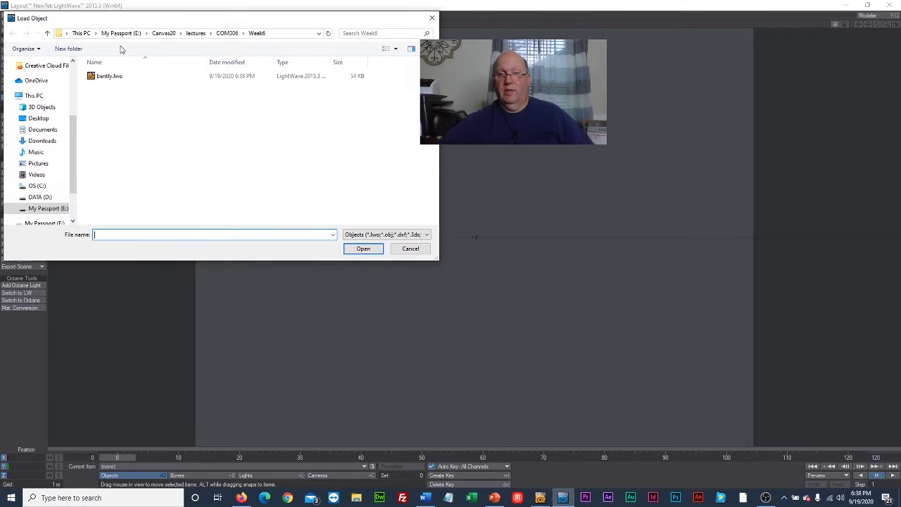
click(106, 77)
click(363, 248)
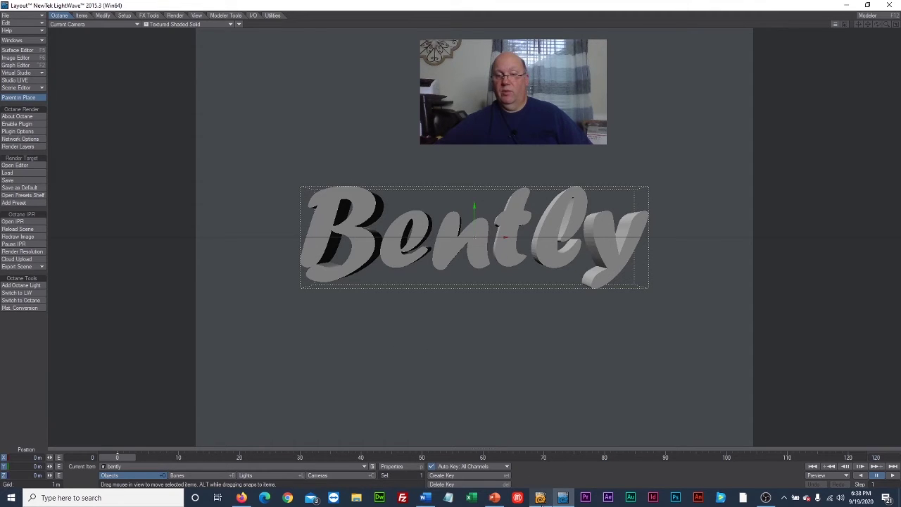
Set the Layout viewport to Perspective, then return to Modeler's front viewport view choices.
click(541, 497)
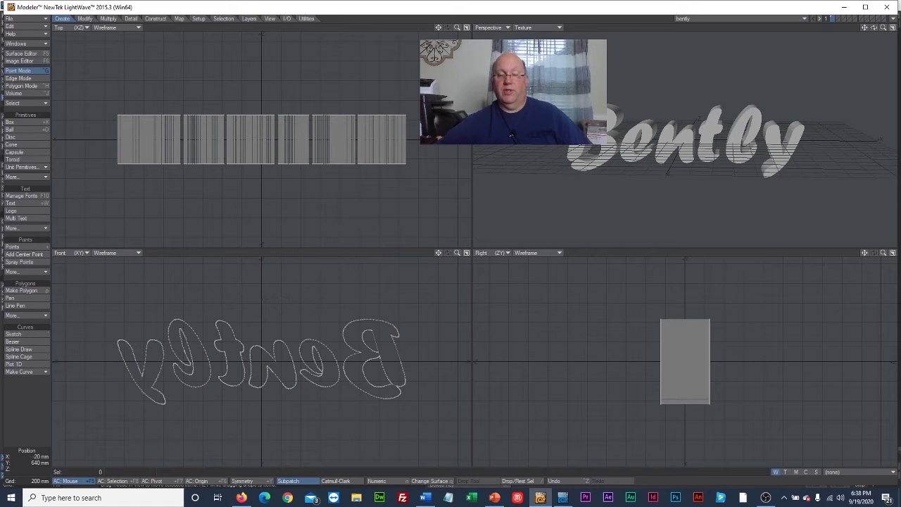
click(563, 497)
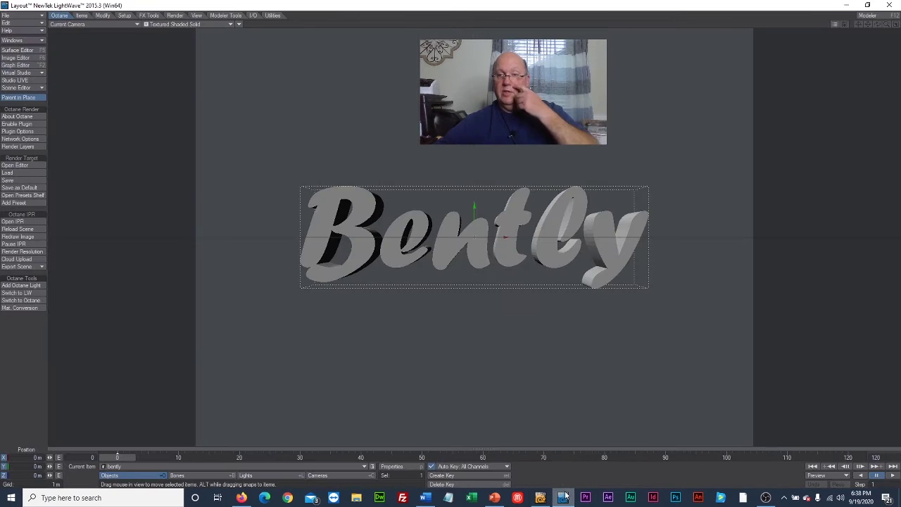
click(117, 26)
click(114, 61)
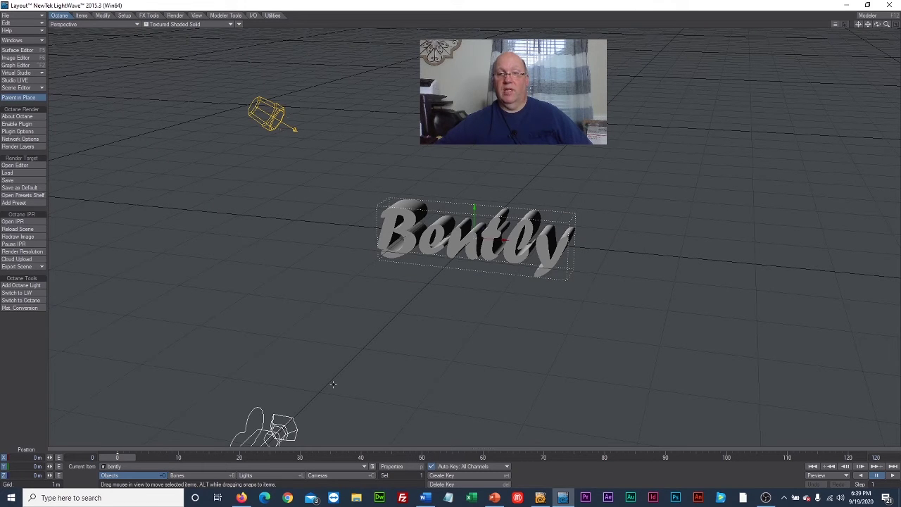
click(541, 497)
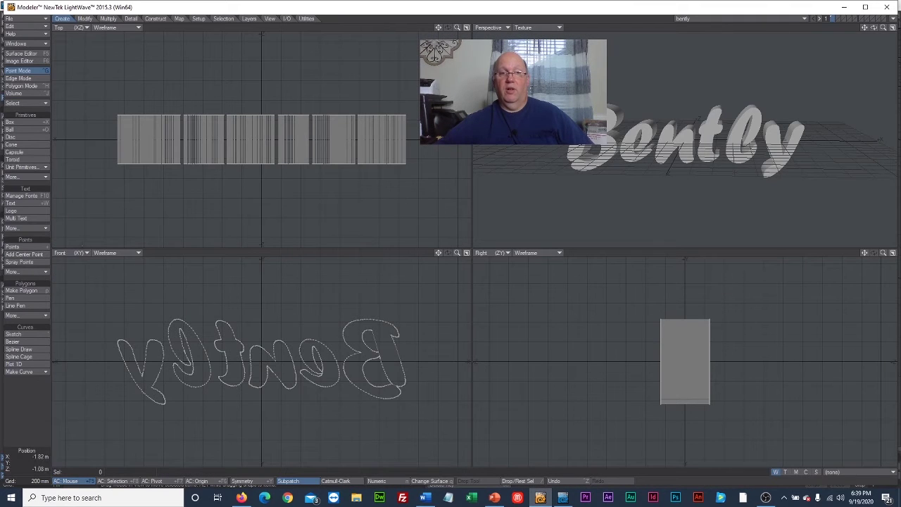
click(86, 253)
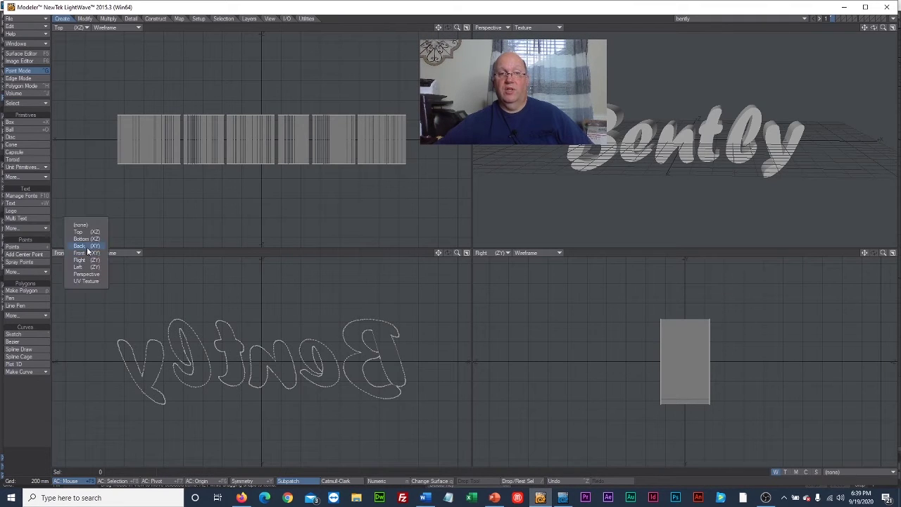
Set the front viewport to Back (XY) and select the letter B's polygons.
click(86, 246)
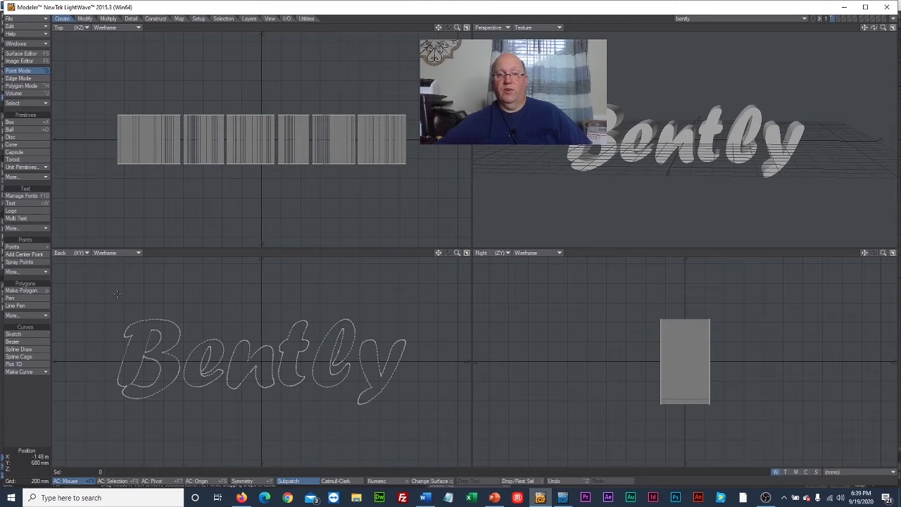
click(28, 86)
mouse_move(185, 301)
right_down()
mouse_move(140, 296)
mouse_move(112, 316)
mouse_move(100, 366)
mouse_move(114, 412)
mouse_move(160, 428)
mouse_move(184, 409)
mouse_move(182, 376)
mouse_move(202, 316)
mouse_move(171, 296)
right_up()
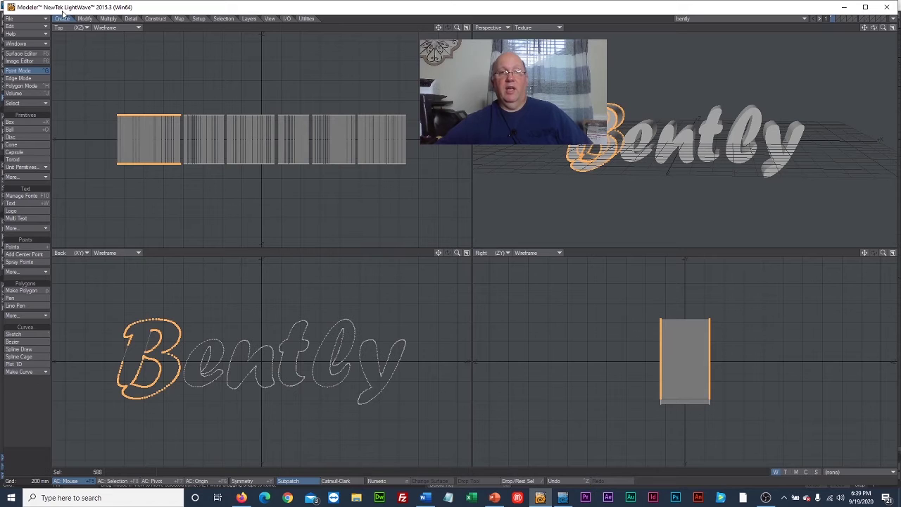
Stretch the letter B taller, move it up slightly, and deselect it.
click(84, 18)
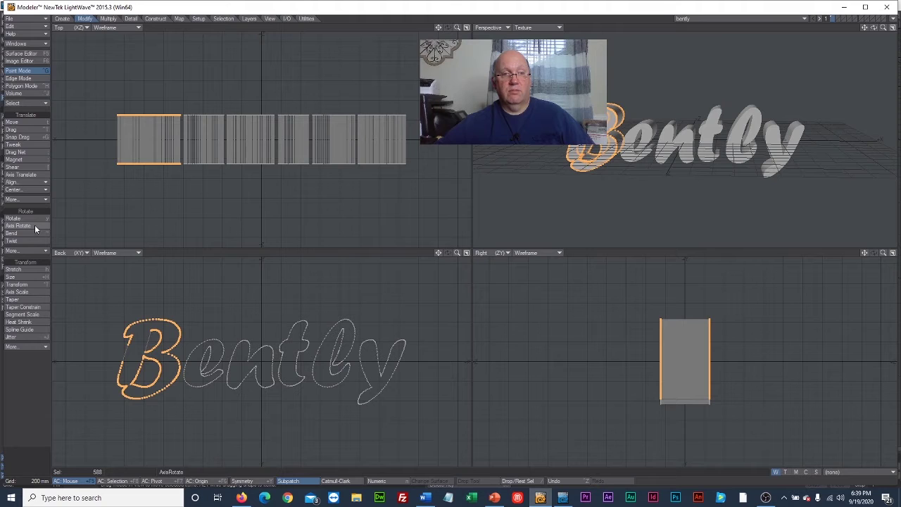
click(28, 269)
drag(147, 352, 148, 383)
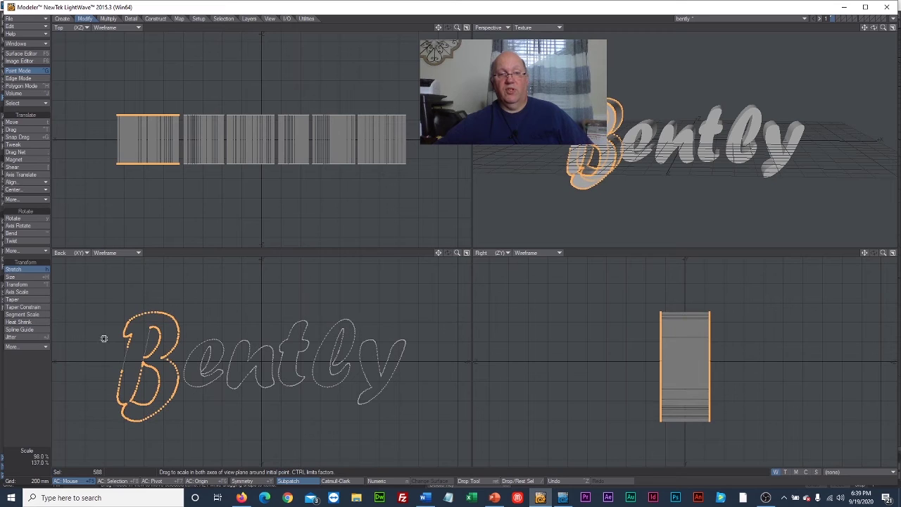
click(12, 121)
drag(65, 306, 63, 284)
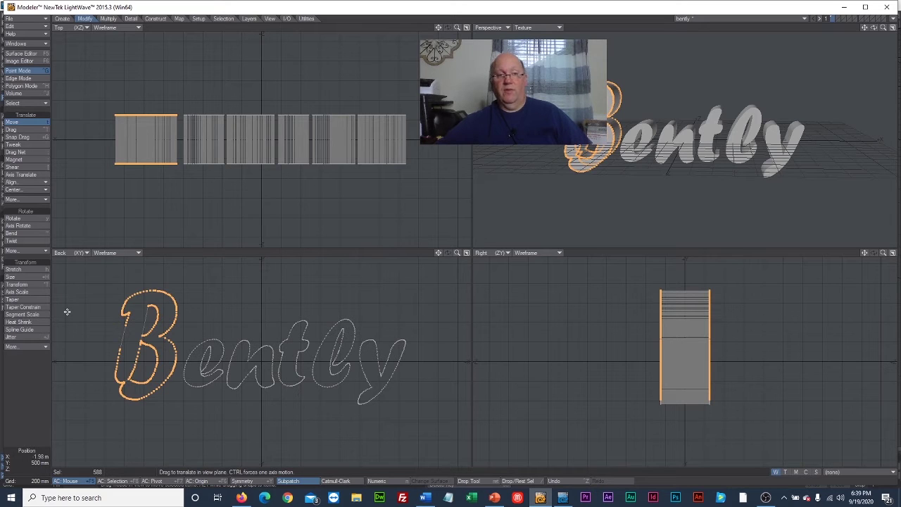
drag(81, 305, 84, 308)
click(17, 124)
mouse_move(81, 298)
right_down()
mouse_move(78, 431)
mouse_move(227, 375)
mouse_move(117, 284)
mouse_move(80, 324)
right_up()
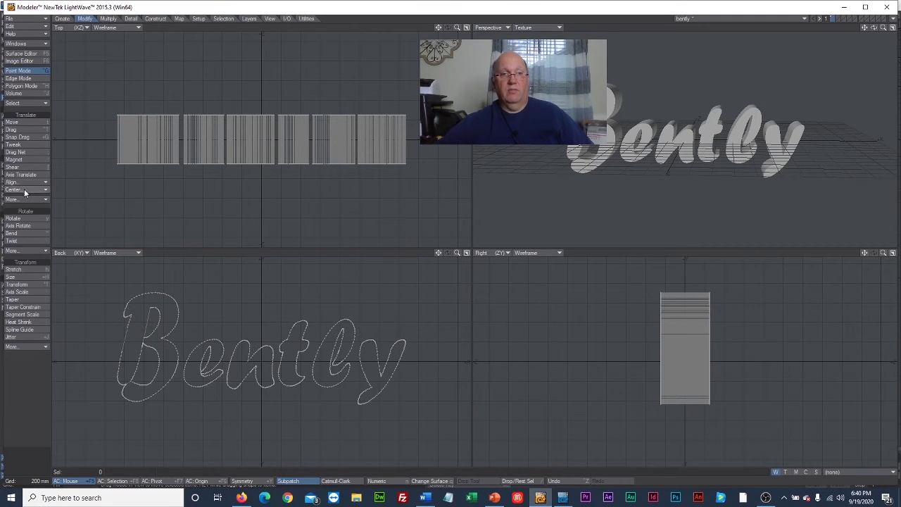
Rotate the whole Bently text about 11° in the Back viewport.
click(25, 219)
drag(239, 357, 274, 356)
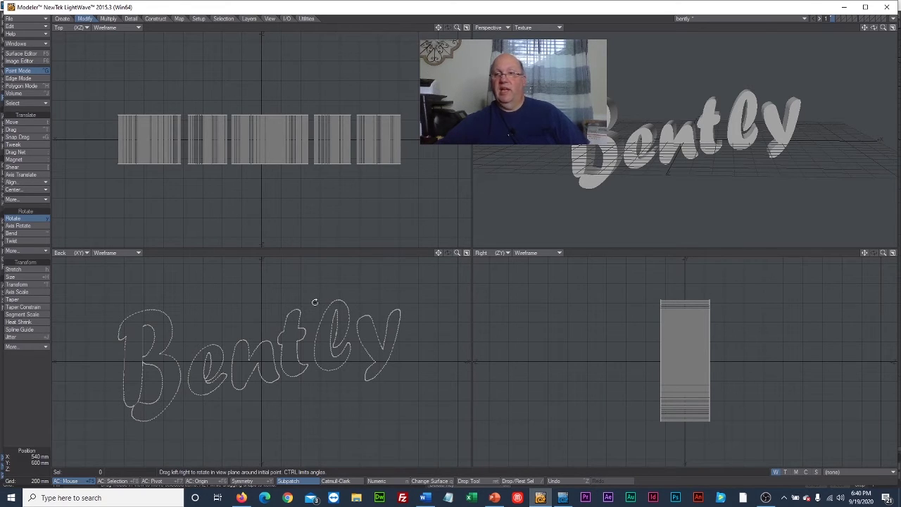
click(12, 219)
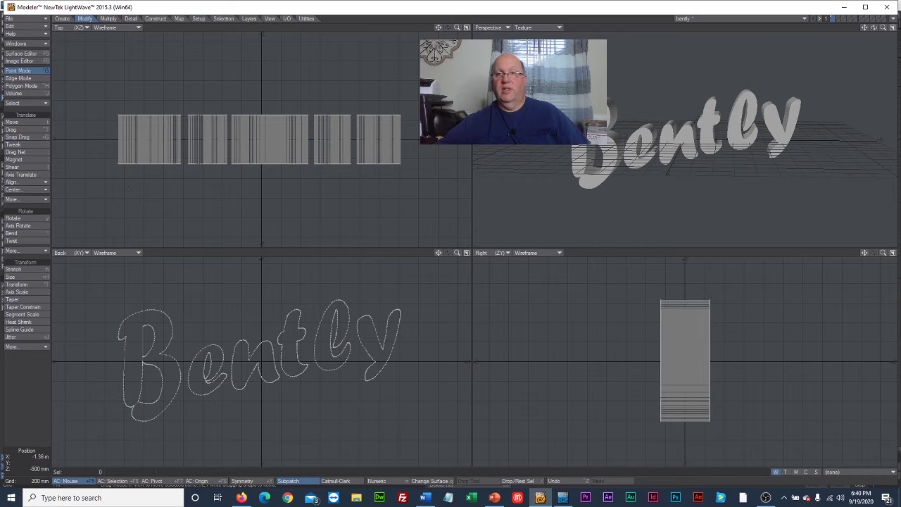
Assign a new 'face' surface to the letters' front polygons, then deselect everything.
click(32, 86)
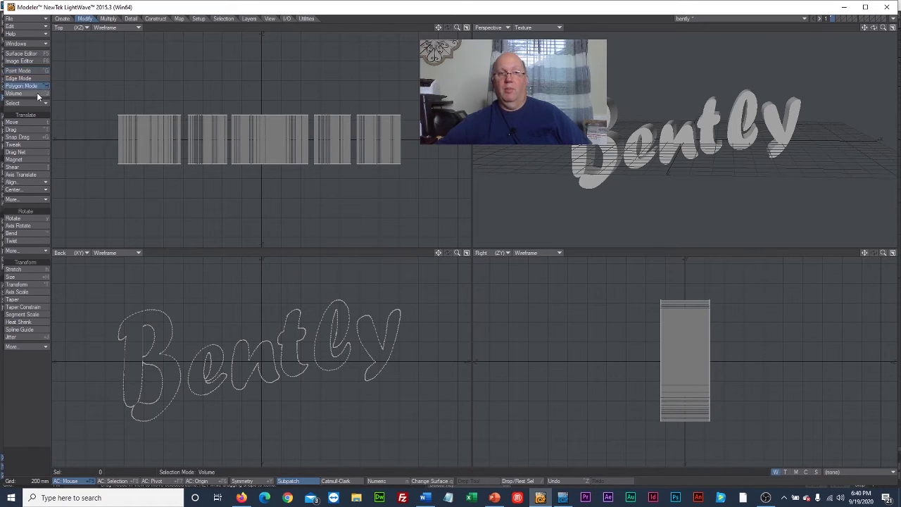
mouse_move(92, 176)
right_down()
mouse_move(199, 194)
mouse_move(466, 203)
mouse_move(450, 163)
mouse_move(344, 137)
mouse_move(138, 141)
mouse_move(76, 158)
mouse_move(121, 195)
right_up()
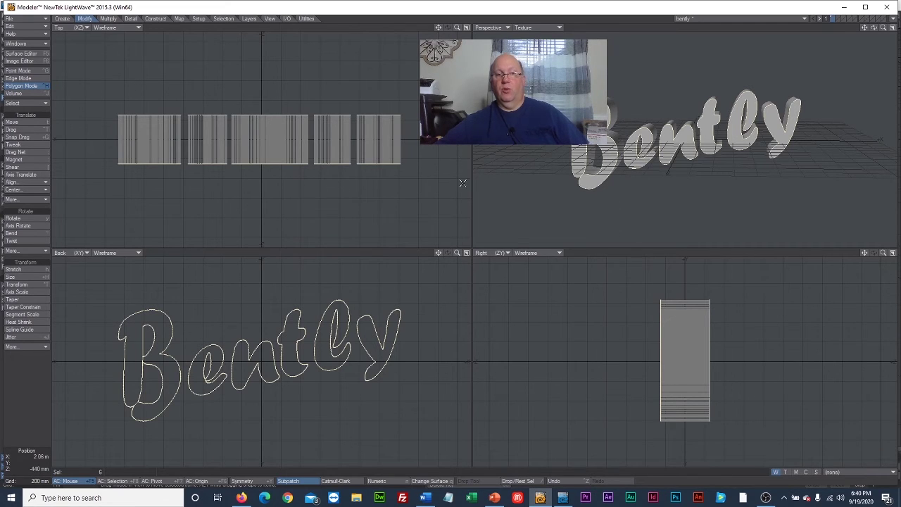
click(448, 481)
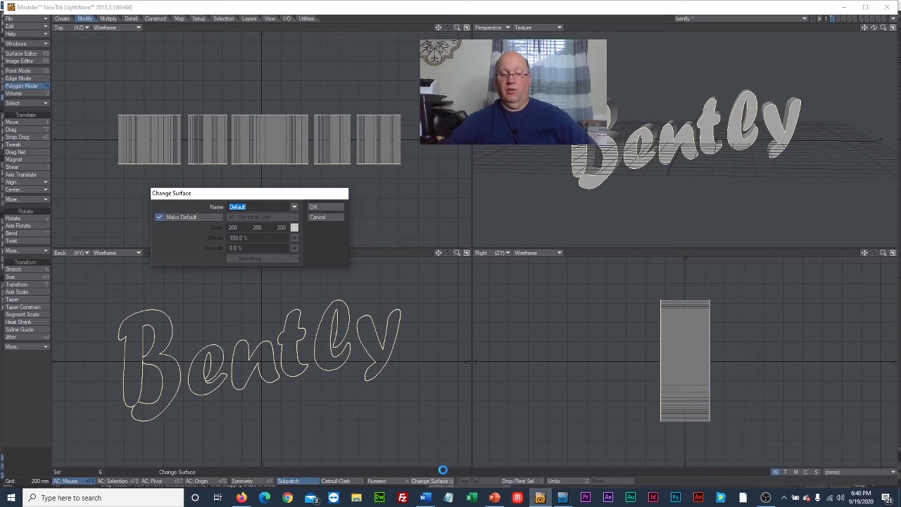
text(face)
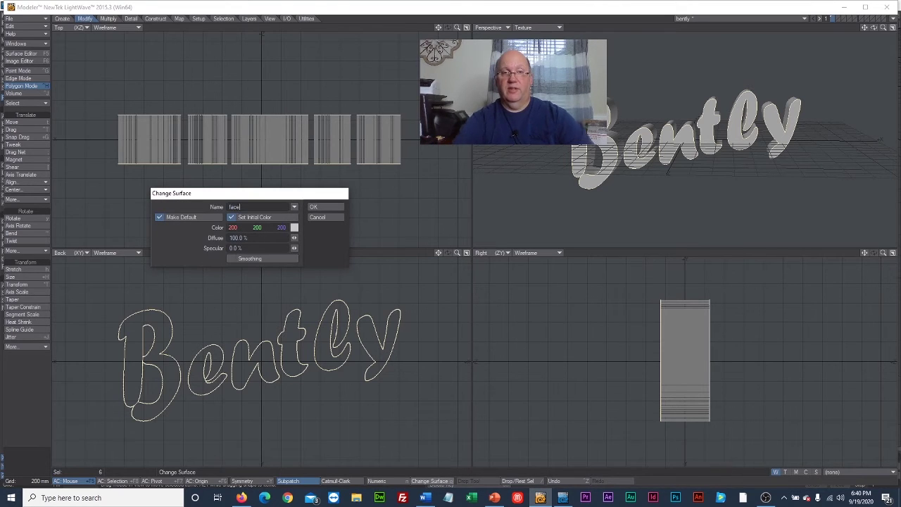
click(314, 208)
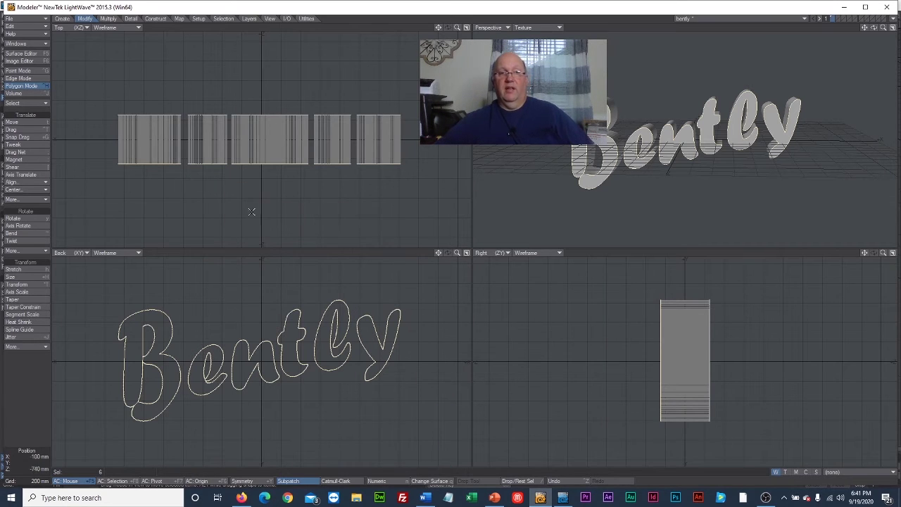
right_drag(233, 208, 386, 205)
mouse_move(421, 154)
ctrl+right_down()
mouse_move(347, 138)
mouse_move(194, 130)
mouse_move(84, 144)
mouse_move(148, 195)
mouse_move(240, 209)
ctrl+right_up()
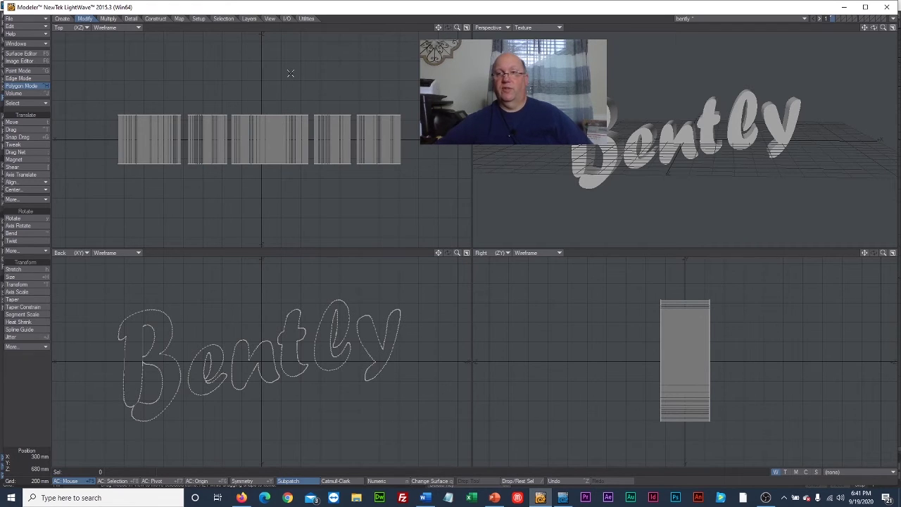
Save the Bently object with File > Save Object and switch to LightWave Layout.
click(46, 20)
click(38, 63)
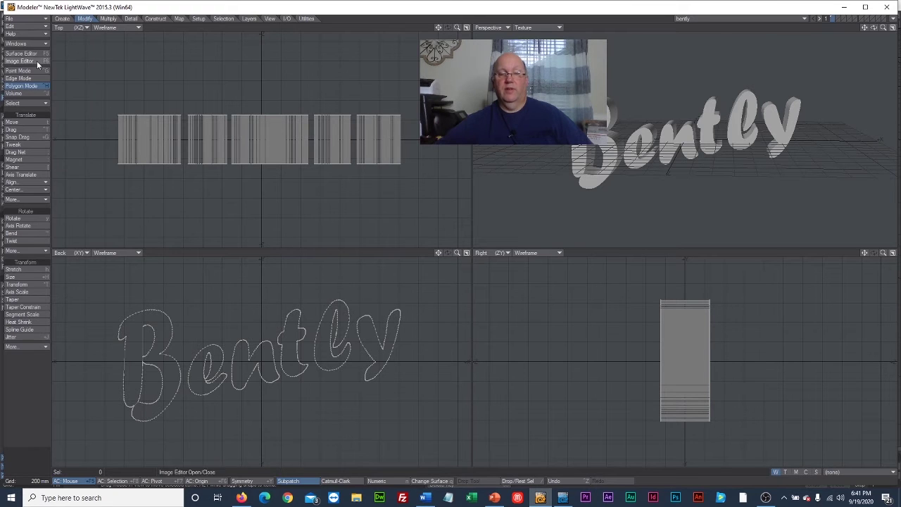
click(563, 497)
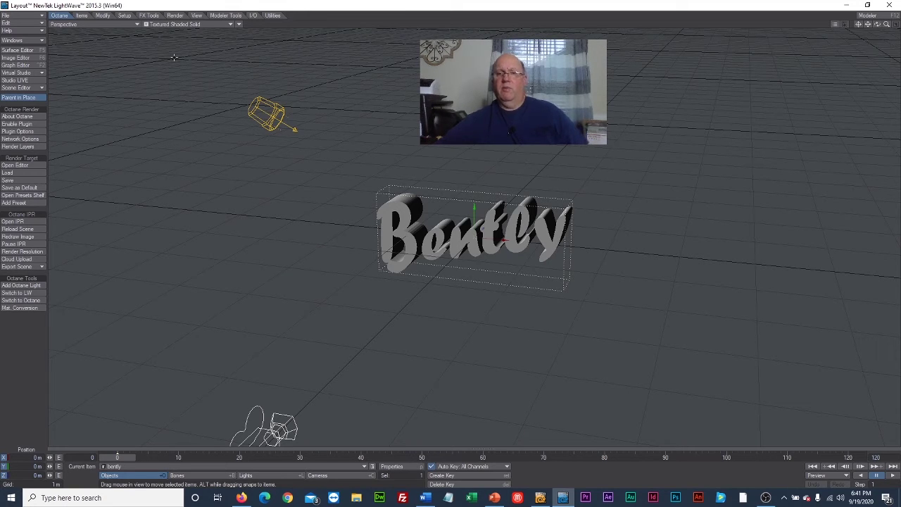
Look through the Camera view and move the camera to X -20 mm, Z -4.0481 m.
click(110, 23)
mouse_move(109, 72)
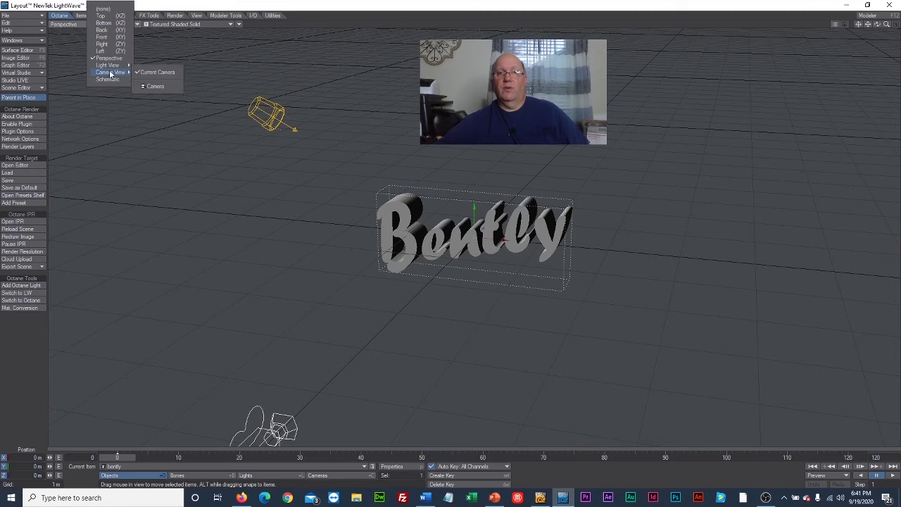
click(162, 86)
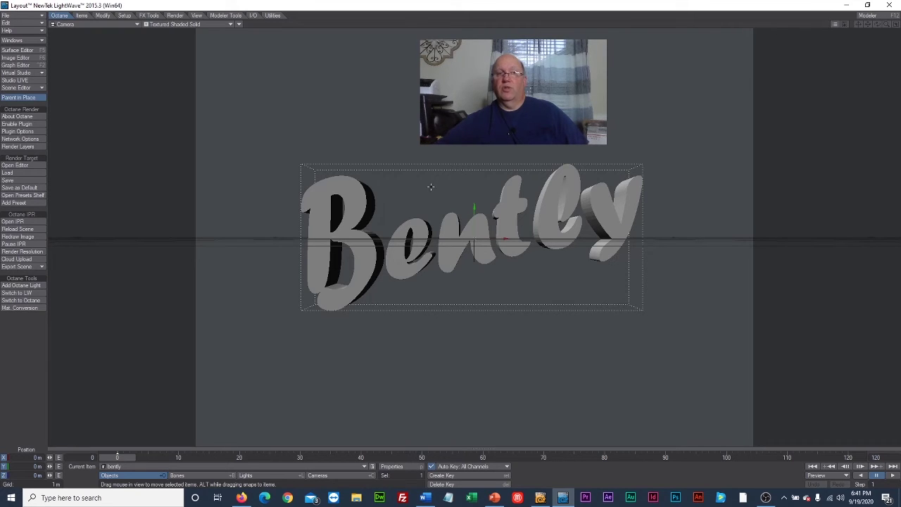
click(325, 476)
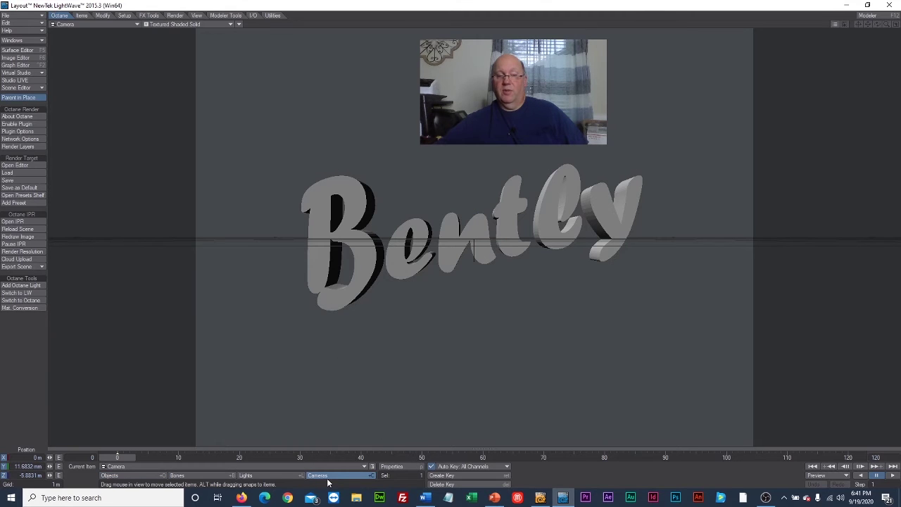
click(100, 15)
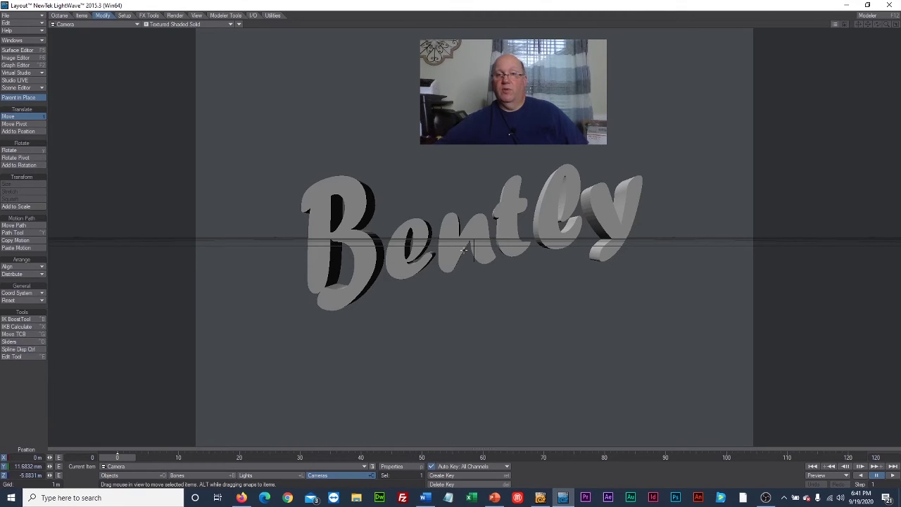
drag(473, 247, 470, 176)
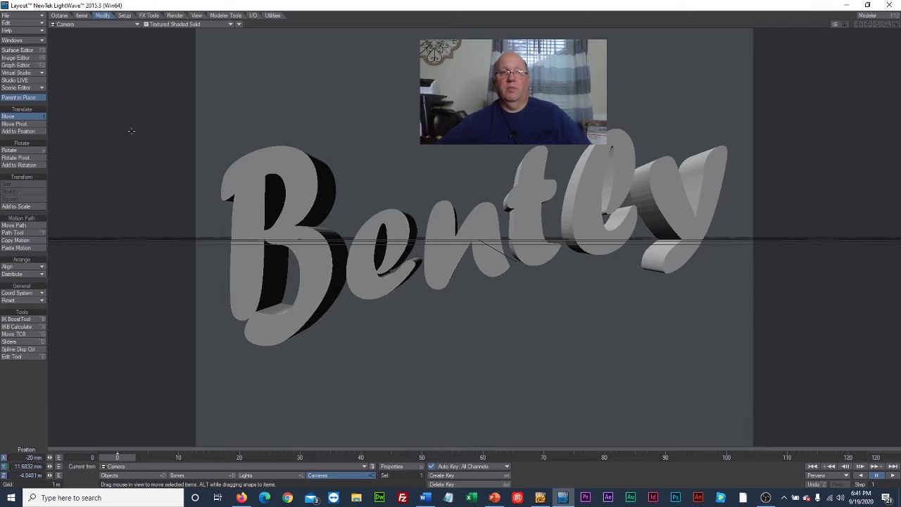
Turn on smoothing for Bently's Default surface and set the viewport to VPR live preview.
click(16, 50)
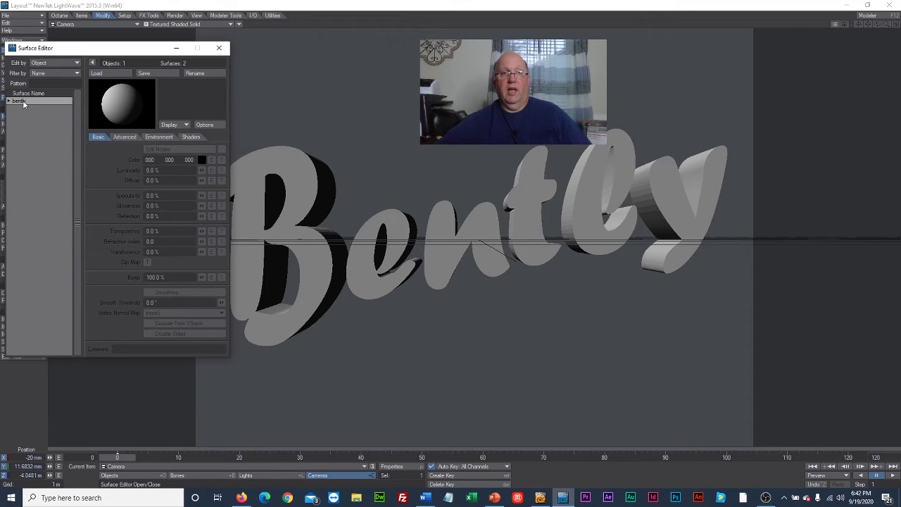
click(10, 101)
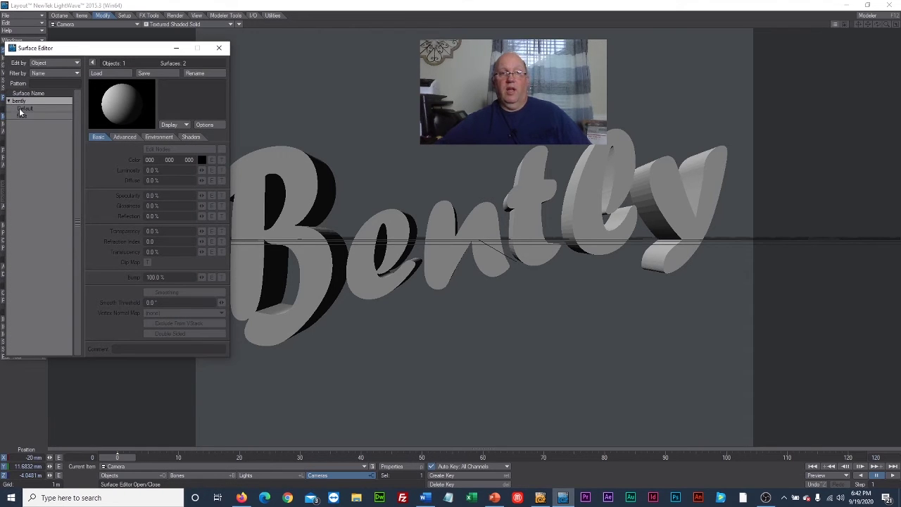
click(24, 109)
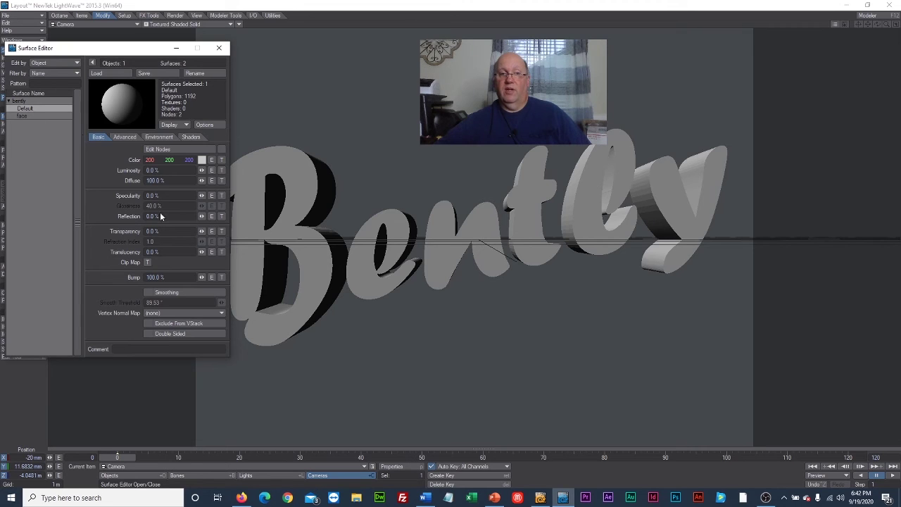
click(151, 293)
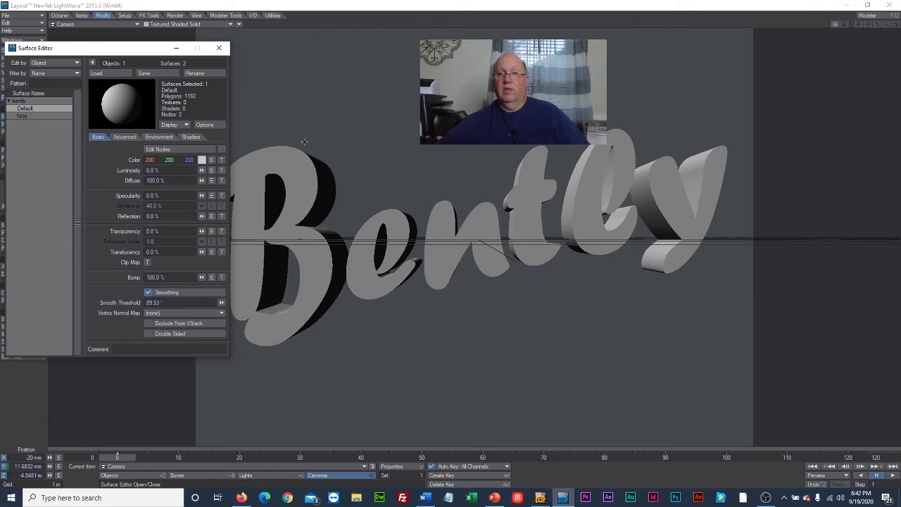
click(204, 25)
click(206, 62)
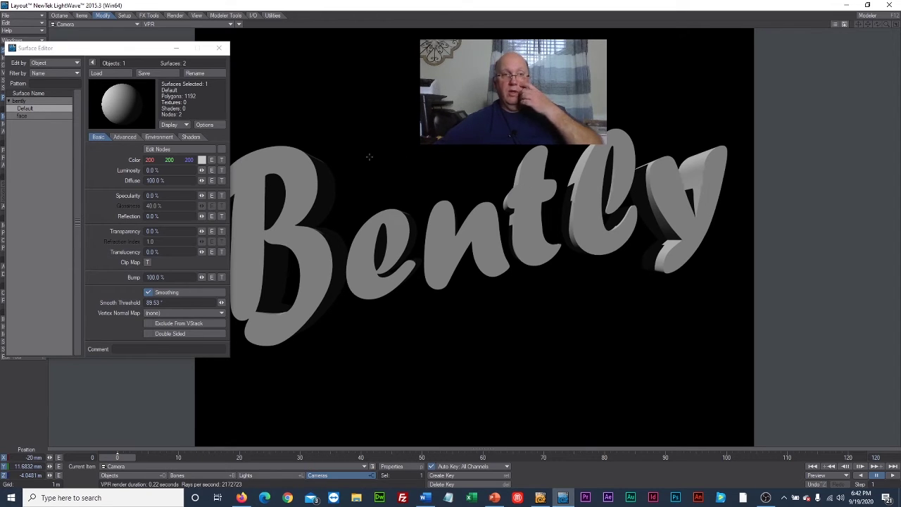
Colour the letter face surface cyan (62, 255, 255).
click(47, 116)
click(202, 160)
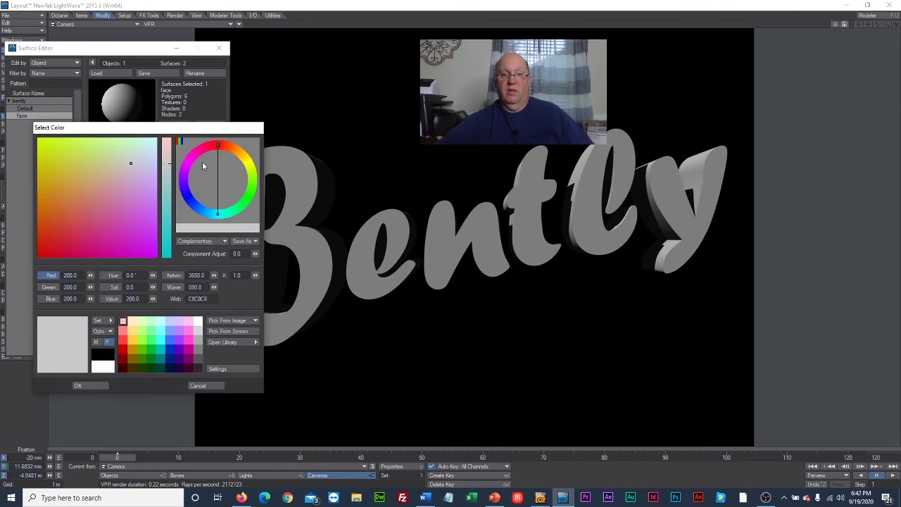
click(160, 340)
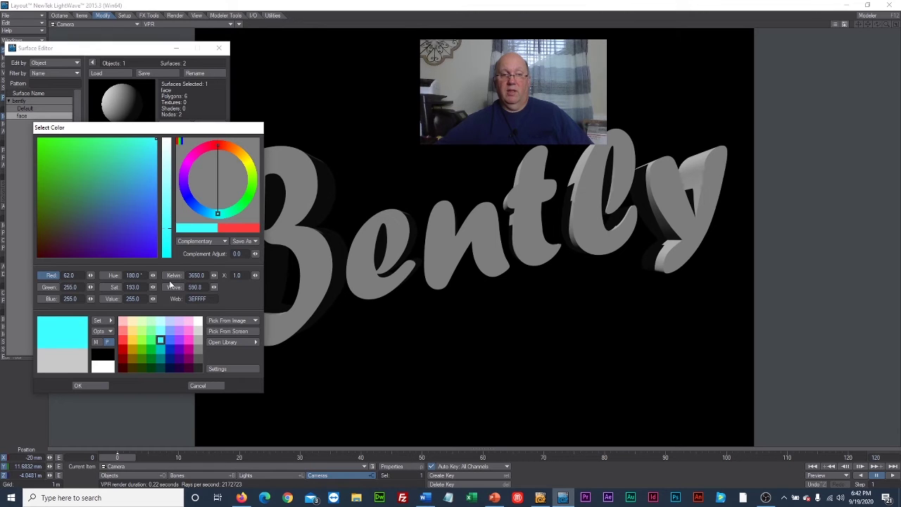
click(90, 386)
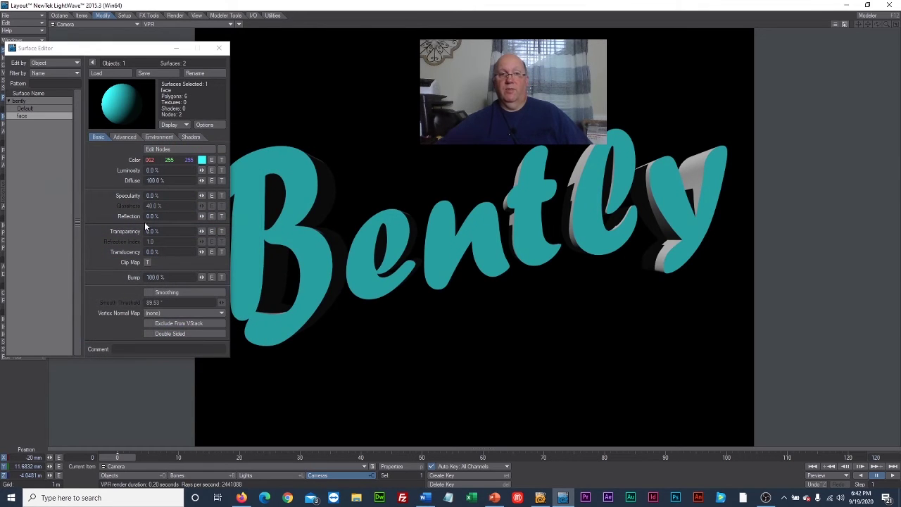
Give the face surface 85.5% specularity, 69% glossiness and 20% luminosity.
drag(202, 171, 206, 175)
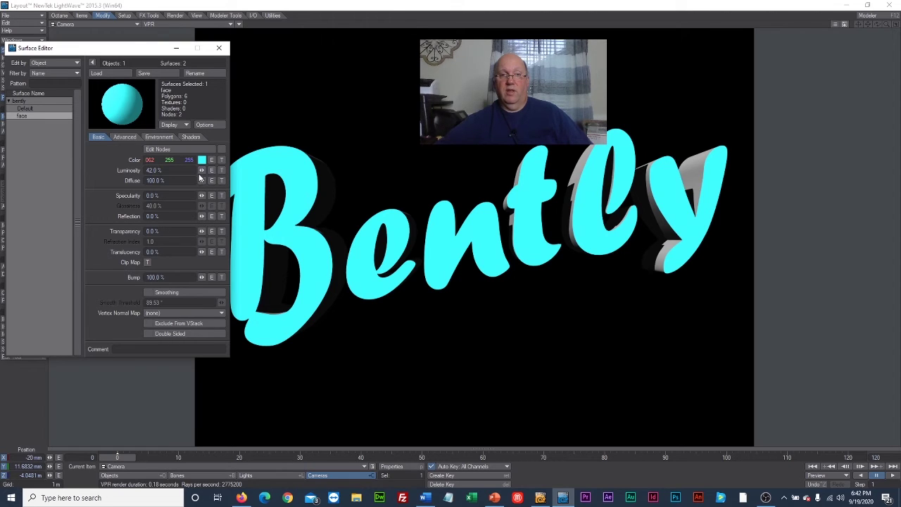
drag(202, 171, 175, 171)
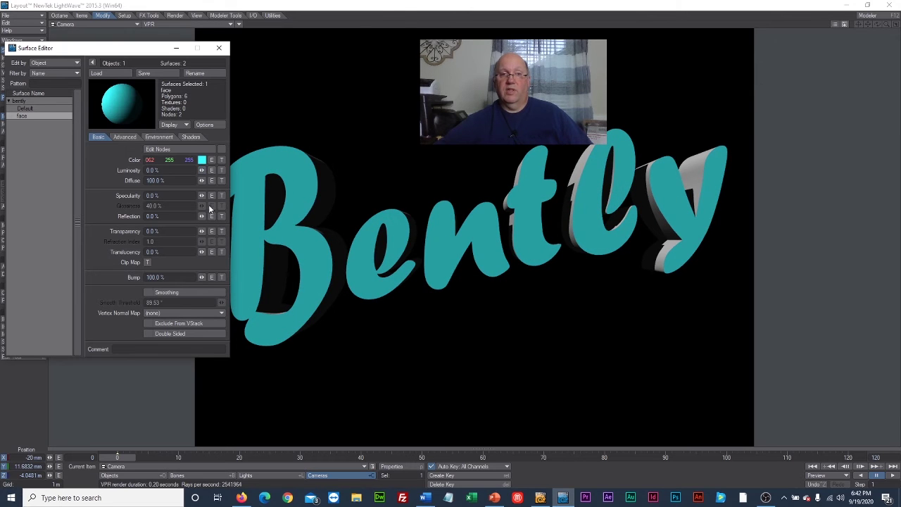
drag(202, 195, 224, 195)
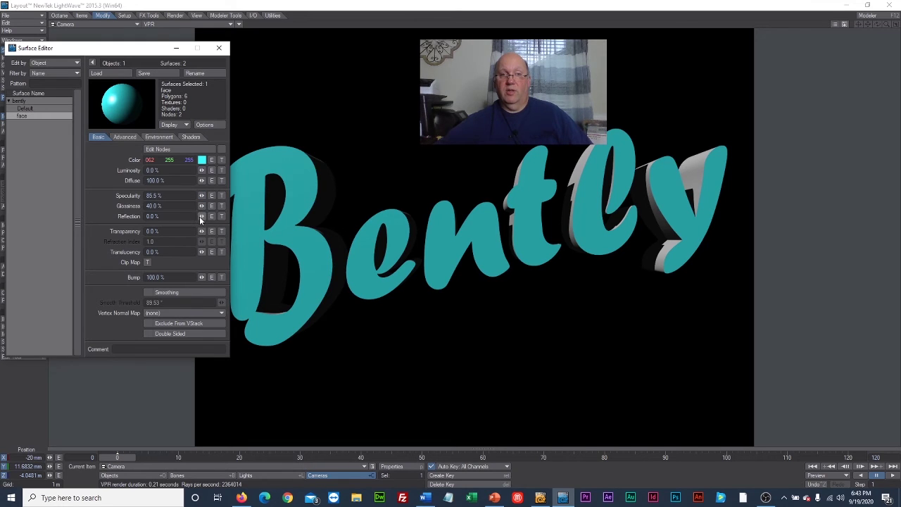
drag(201, 205, 202, 234)
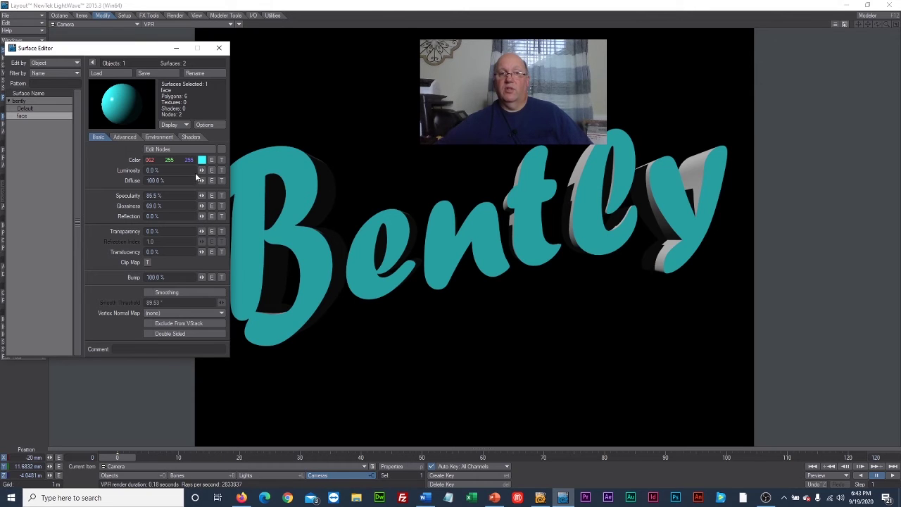
drag(203, 171, 203, 171)
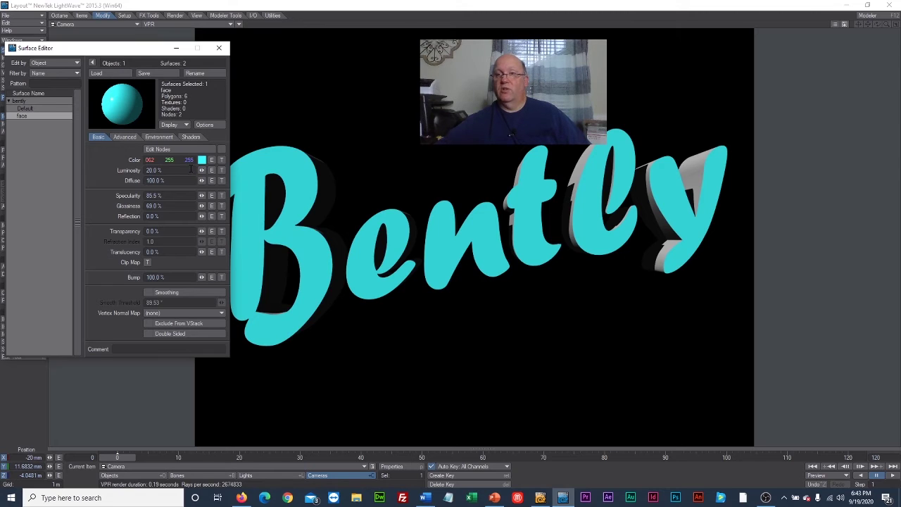
click(27, 110)
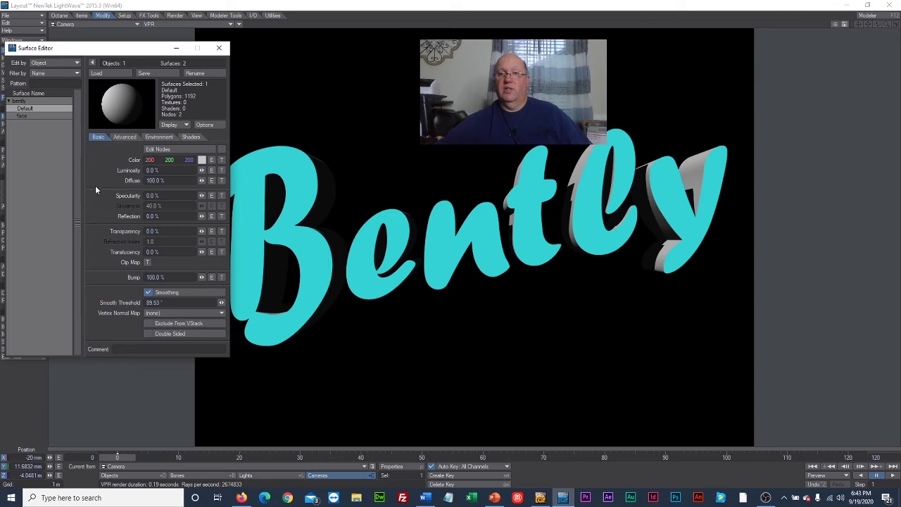
Colour the Default side surface blue (62, 111, 255).
click(202, 161)
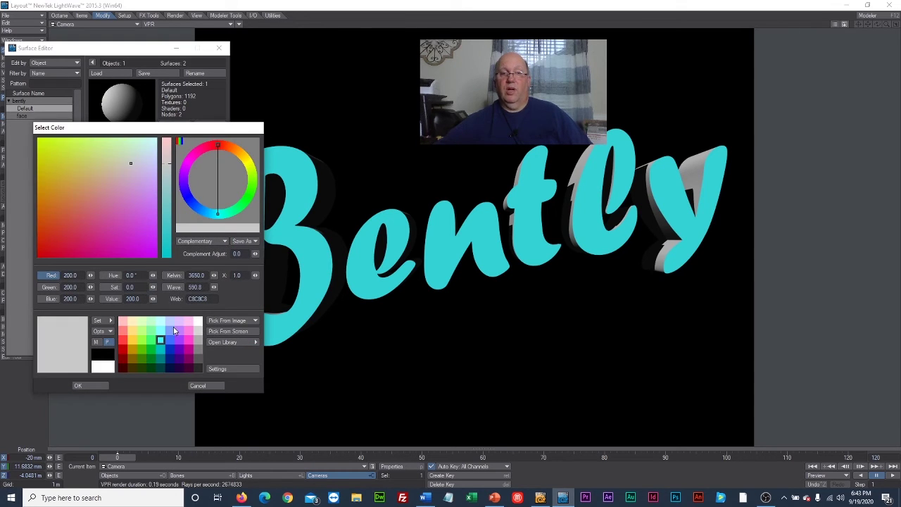
click(170, 340)
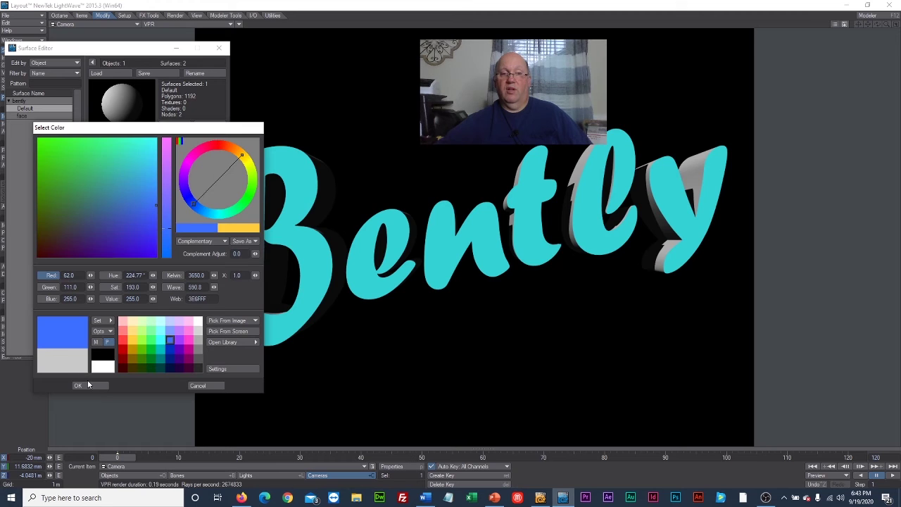
click(79, 385)
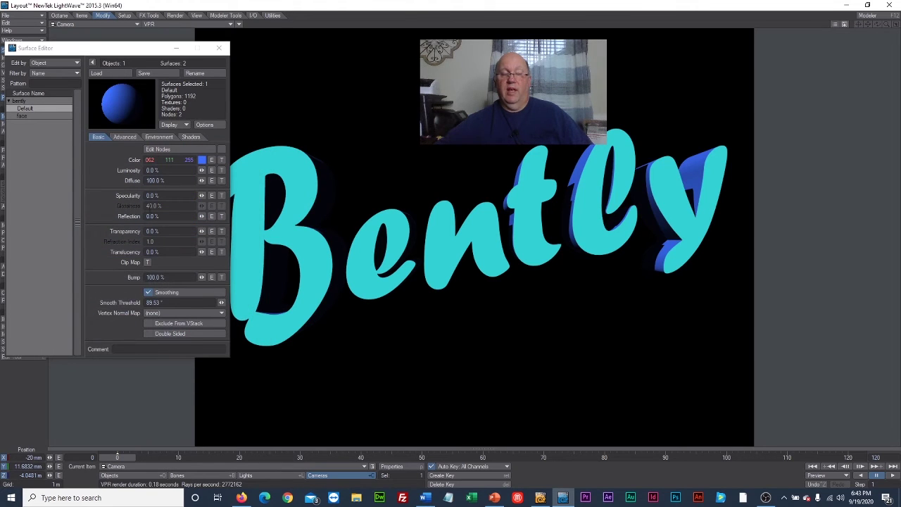
Make the sides double-sided with 45.5% luminosity, 55.5% transparency and 1.215 refraction index.
drag(202, 170, 229, 170)
drag(203, 233, 226, 233)
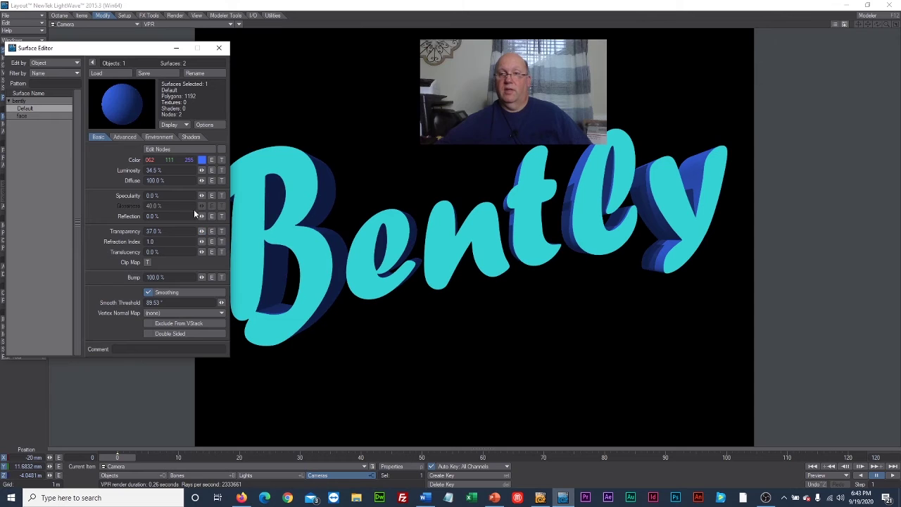
click(148, 333)
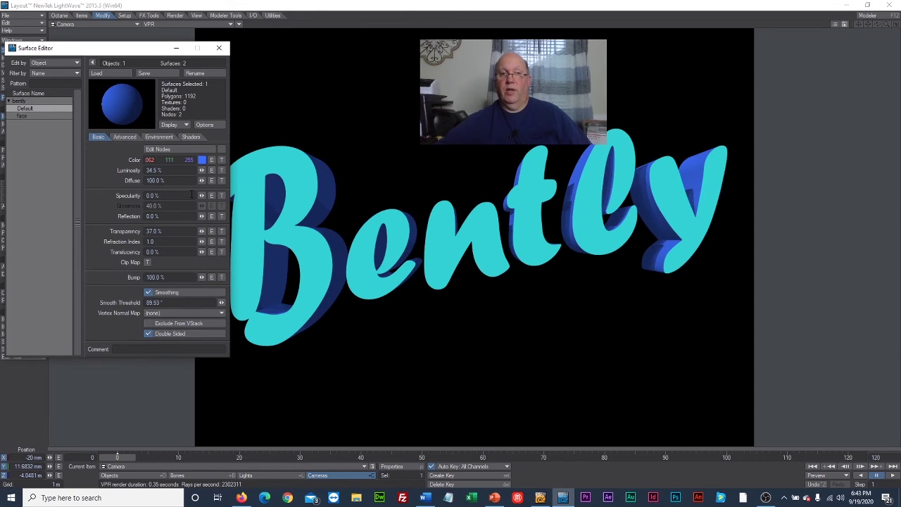
drag(204, 234, 212, 216)
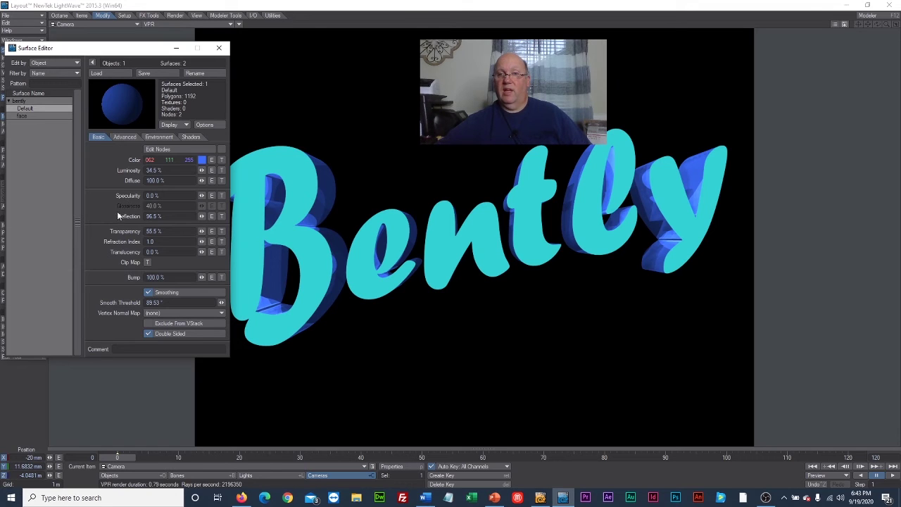
drag(201, 174, 209, 174)
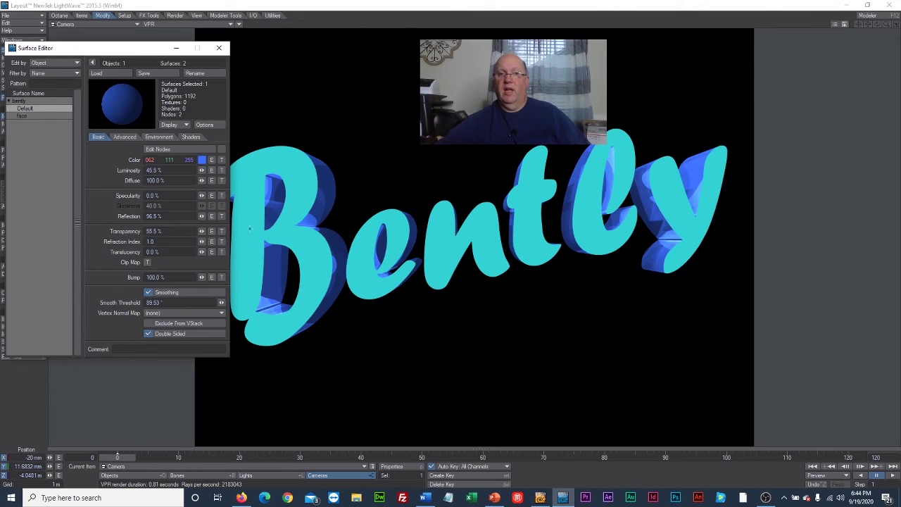
drag(203, 242, 220, 242)
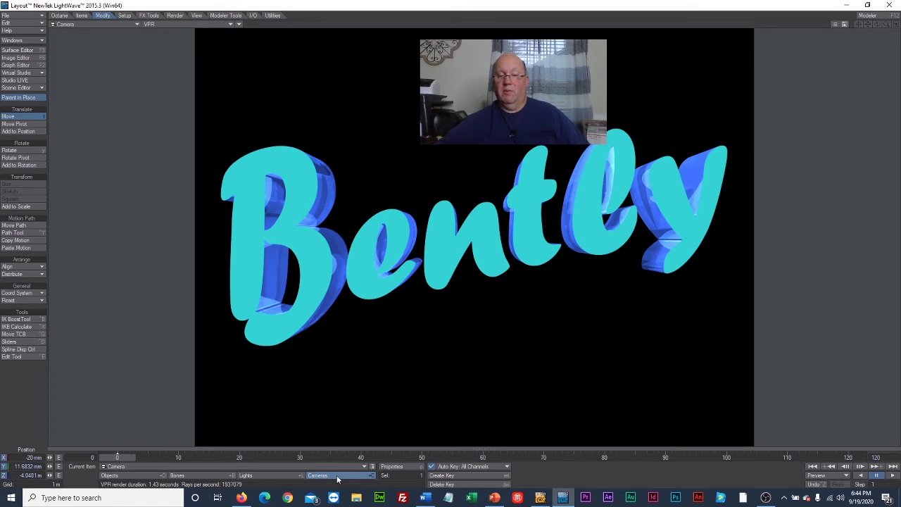
Shorten the camera focal length to 7.4 mm and move the camera to X 175 mm, Z -1.4681 m.
click(396, 469)
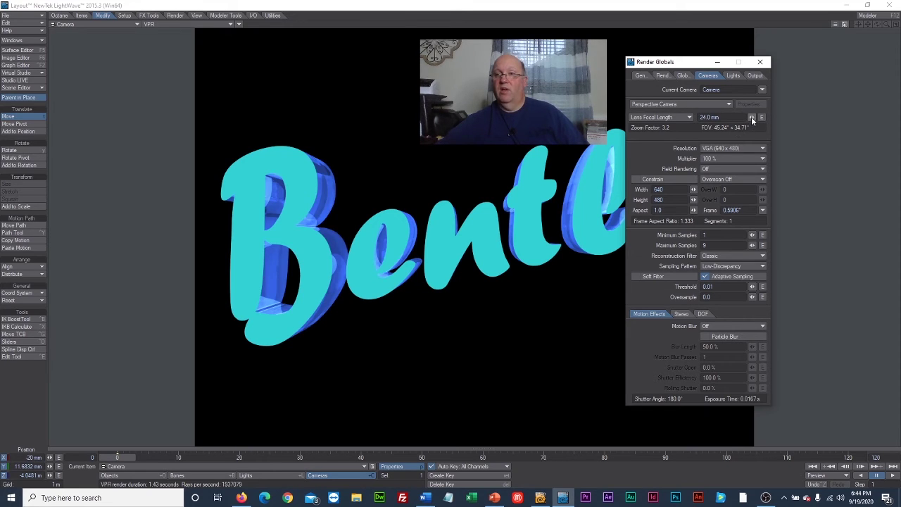
drag(751, 117, 669, 117)
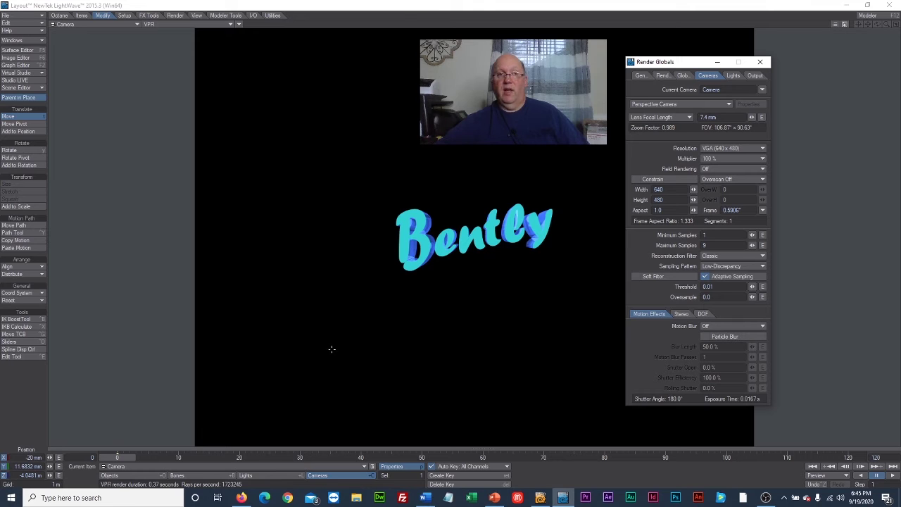
drag(383, 378, 379, 310)
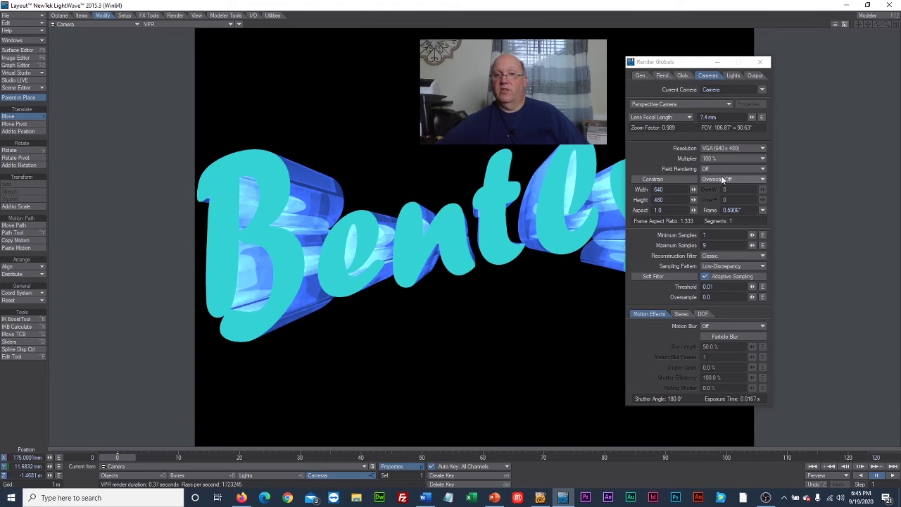
Shorten the lens focal length to 3.9 mm and move the camera to X -125 mm, Z -803.058 mm.
drag(672, 62, 768, 87)
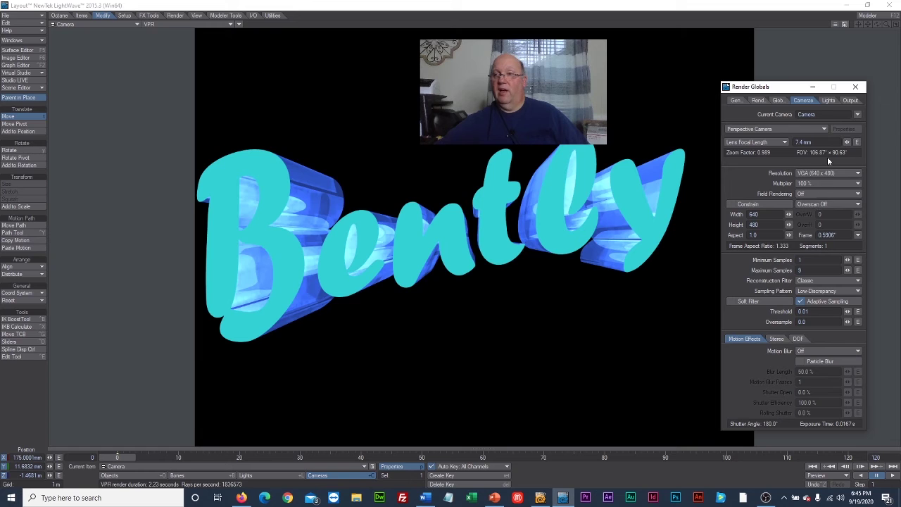
drag(847, 142, 799, 141)
mouse_move(489, 354)
mouse_down()
mouse_move(434, 374)
mouse_move(483, 363)
mouse_up()
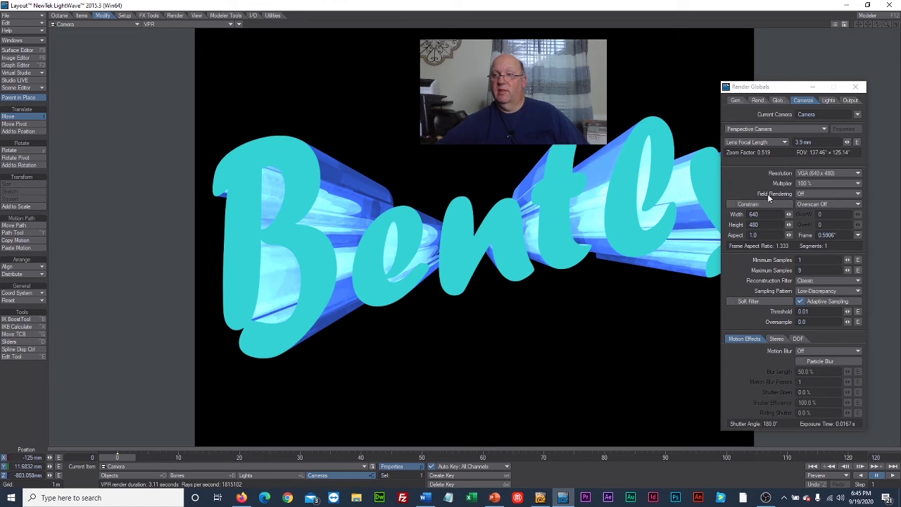
Review the lens specification and camera type lists, keeping the lens set by focal length.
click(782, 142)
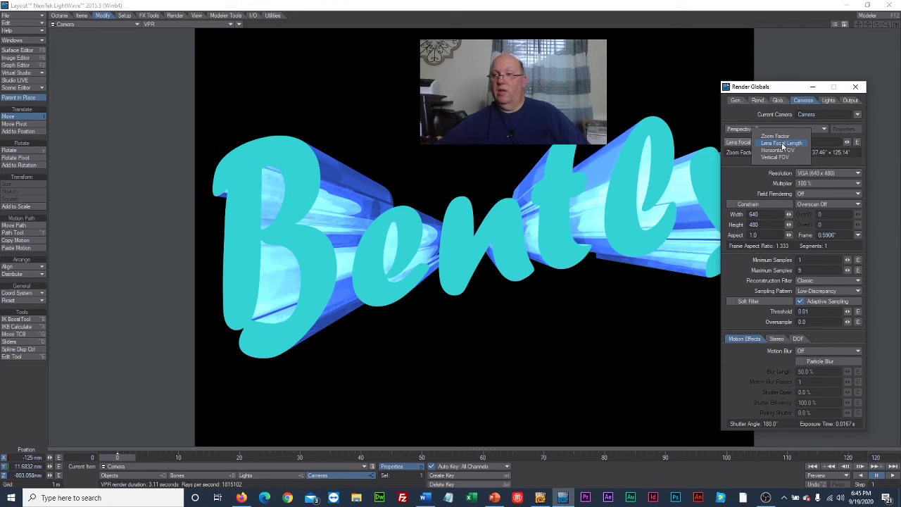
click(739, 143)
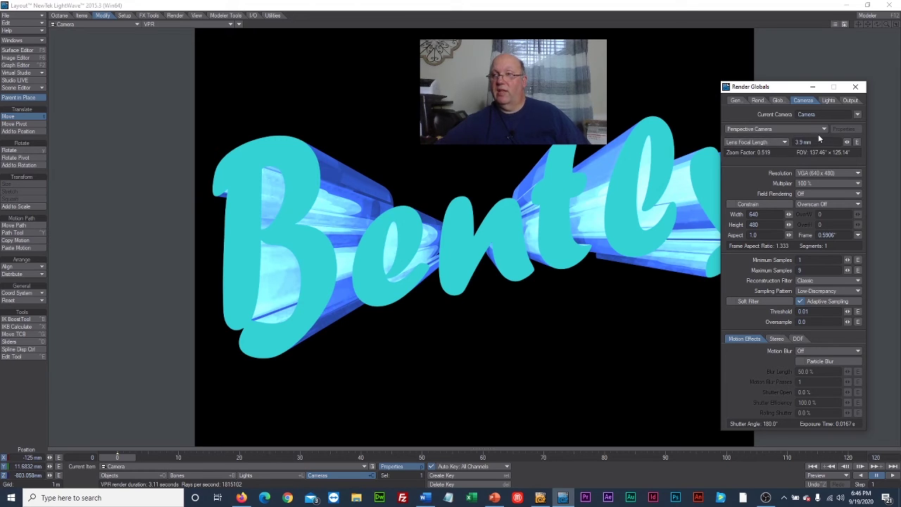
click(823, 130)
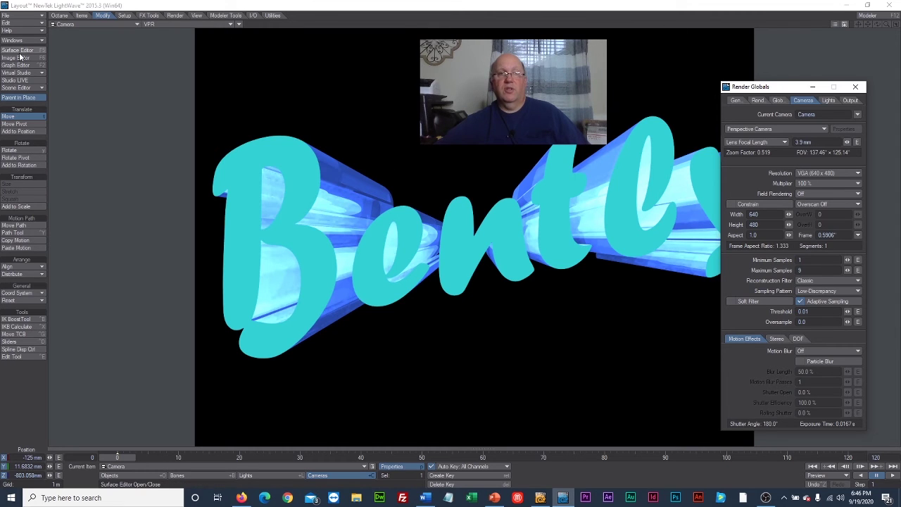
Drop the blue Default side surface's luminosity to 10% and close the Surface Editor.
click(18, 50)
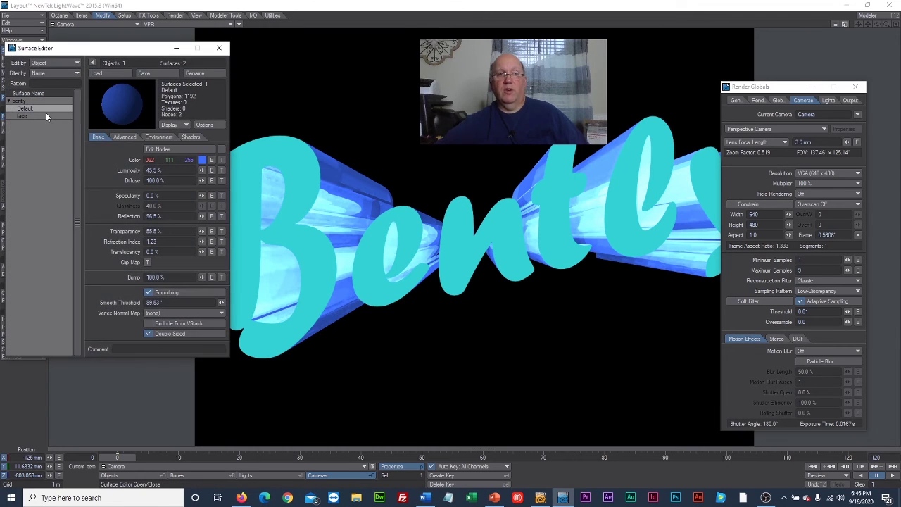
mouse_move(202, 170)
mouse_down()
mouse_move(176, 170)
mouse_move(203, 171)
mouse_up()
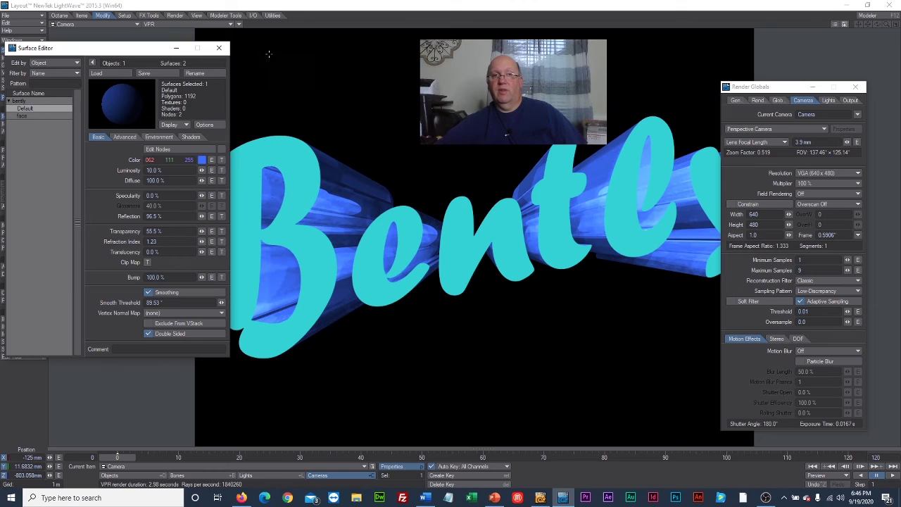
click(219, 47)
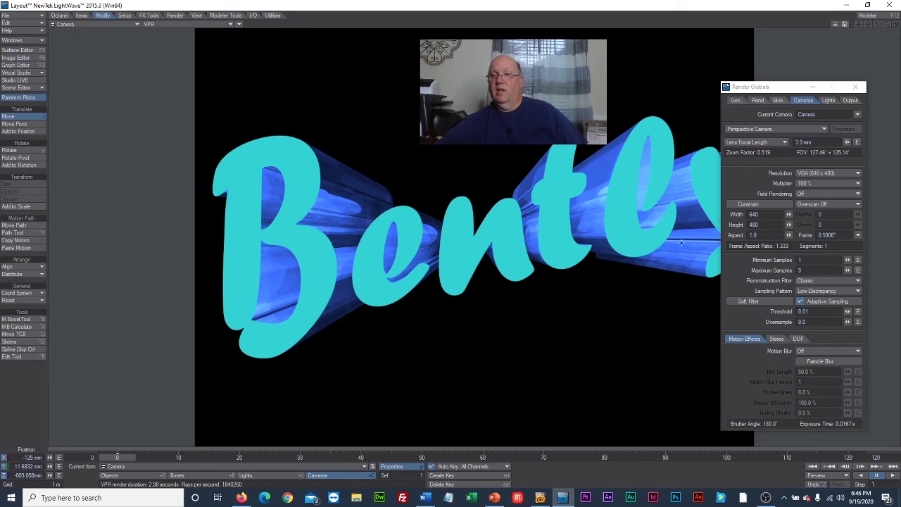
Enter Width 2000 and Height 1000 in Render Globals, giving a 2.0 aspect, then close it.
click(764, 214)
click(754, 214)
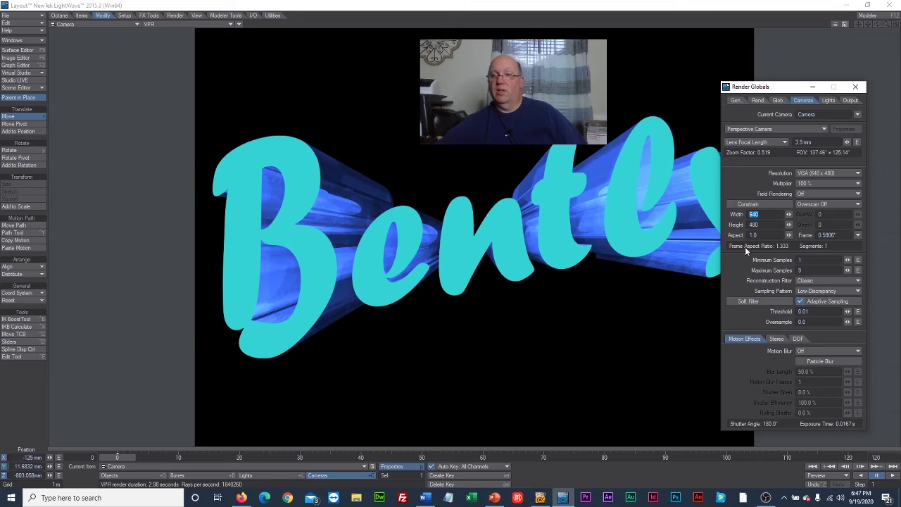
text(2000)
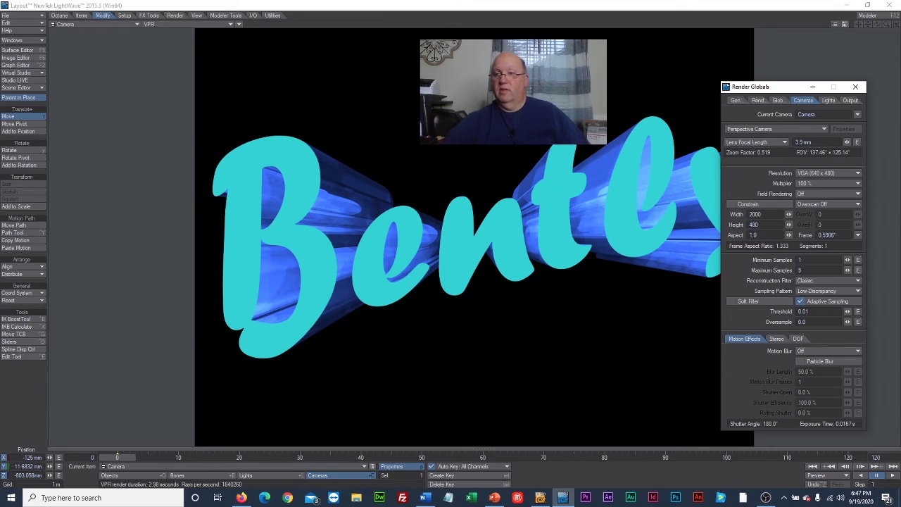
click(774, 226)
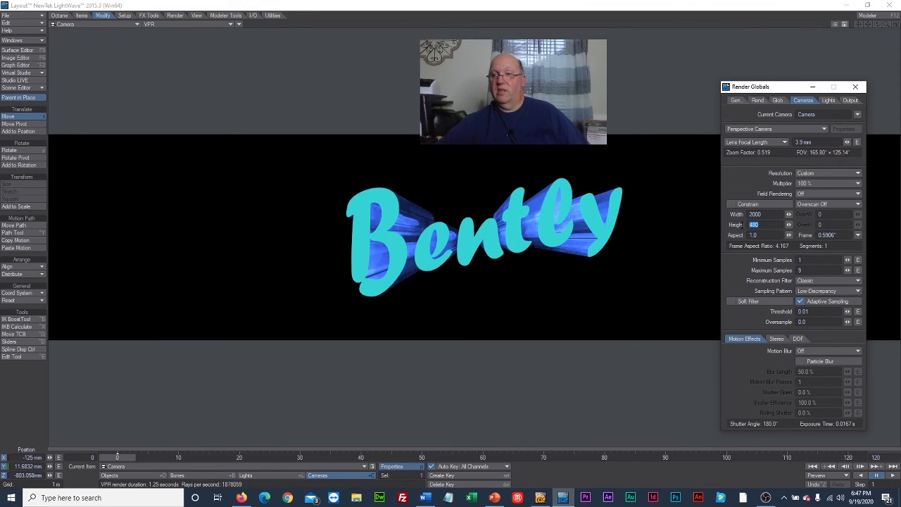
text(1000)
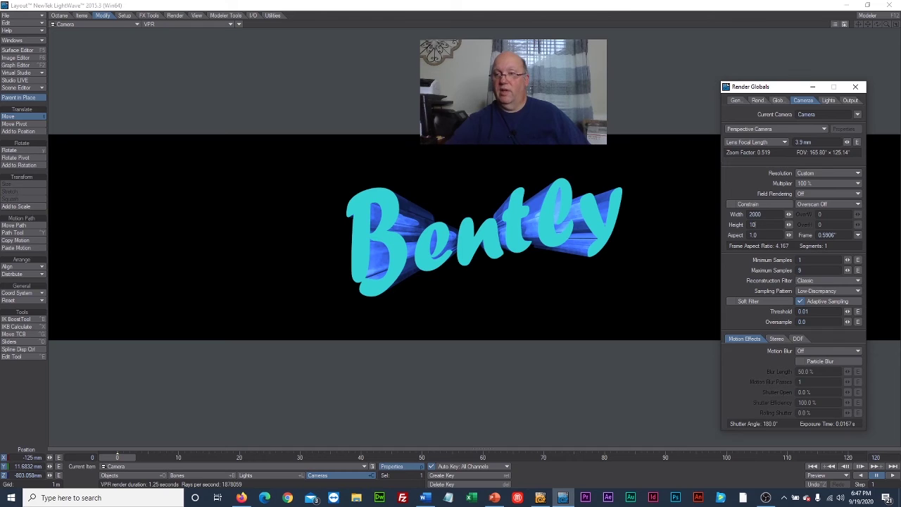
click(773, 214)
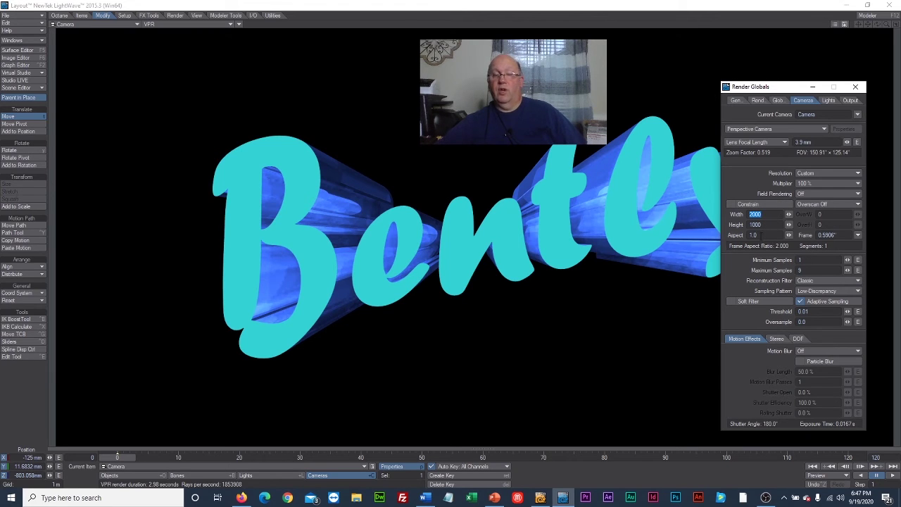
click(855, 86)
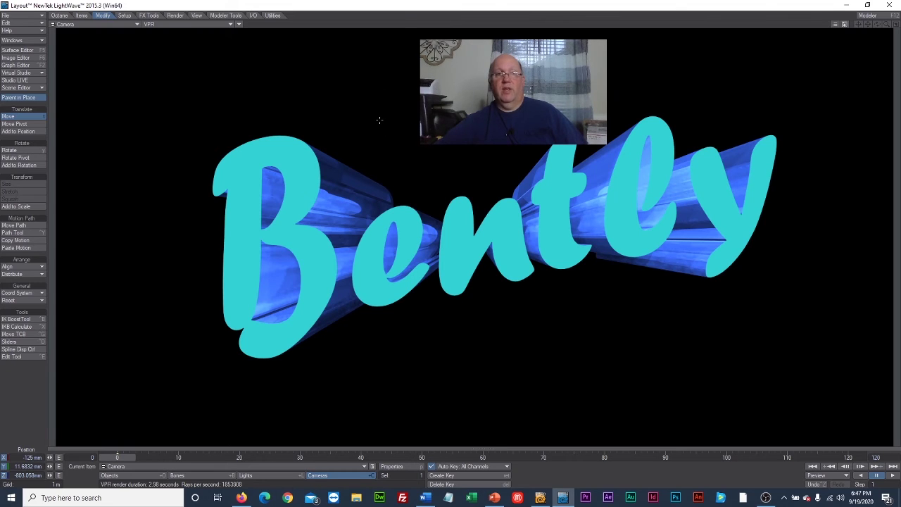
Move the camera so the whole Bently logo fits the frame, then render frame 0 with F9.
drag(451, 282, 495, 173)
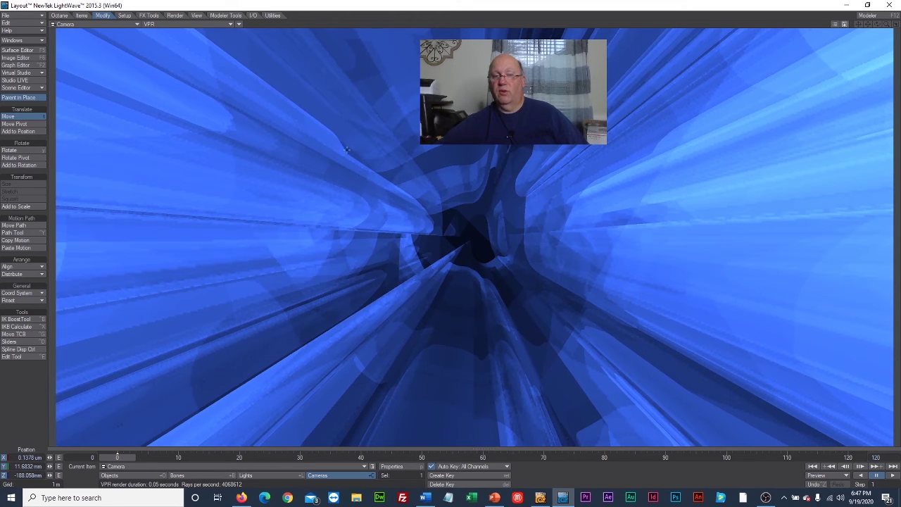
mouse_move(347, 149)
mouse_down()
mouse_move(310, 225)
mouse_move(337, 237)
mouse_move(347, 149)
mouse_up()
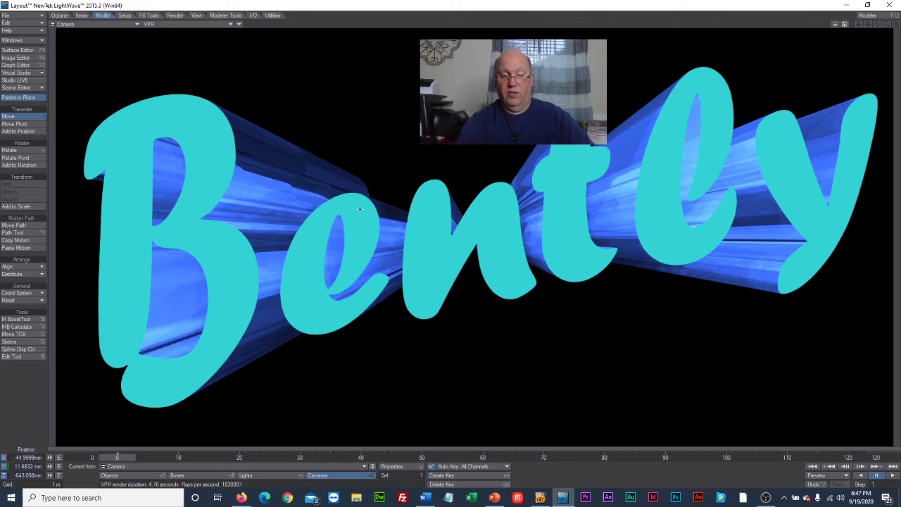
key(F9)
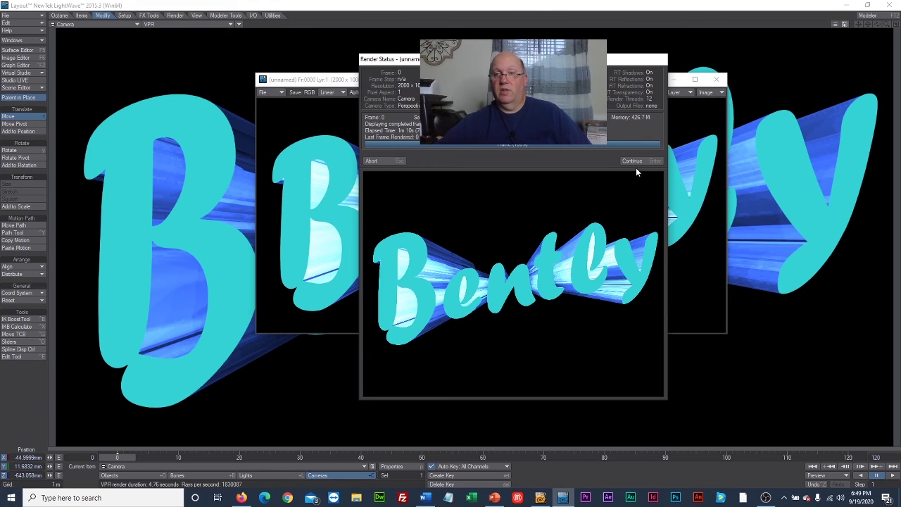
Save the render as the LW_PNG32 file 'bently', close the viewer and switch to Photoshop.
click(633, 160)
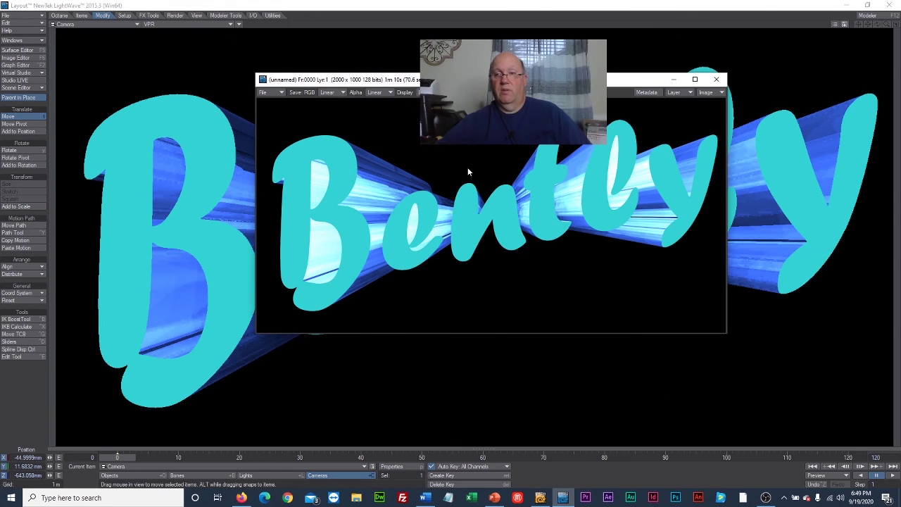
click(280, 93)
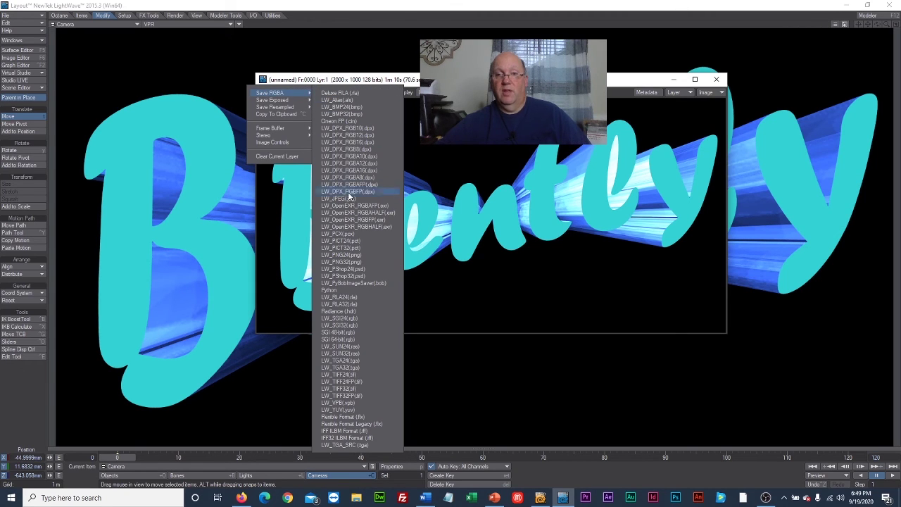
click(364, 263)
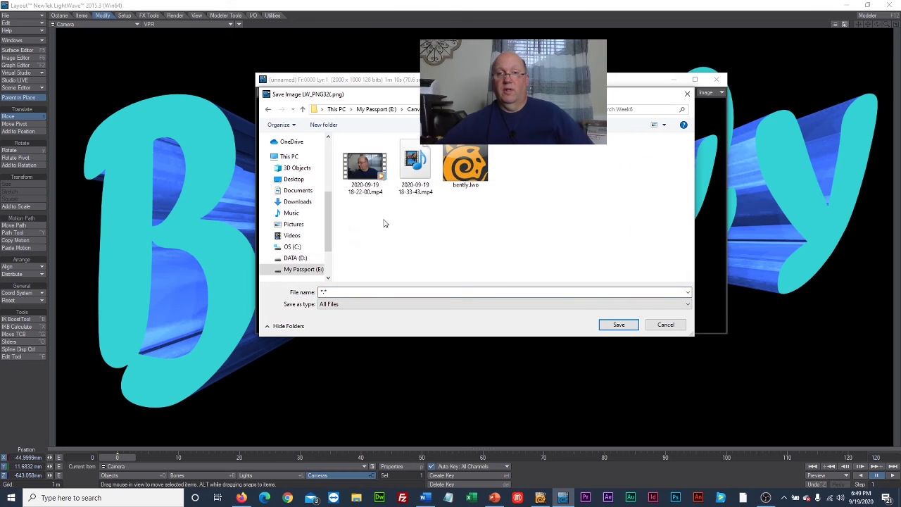
click(442, 294)
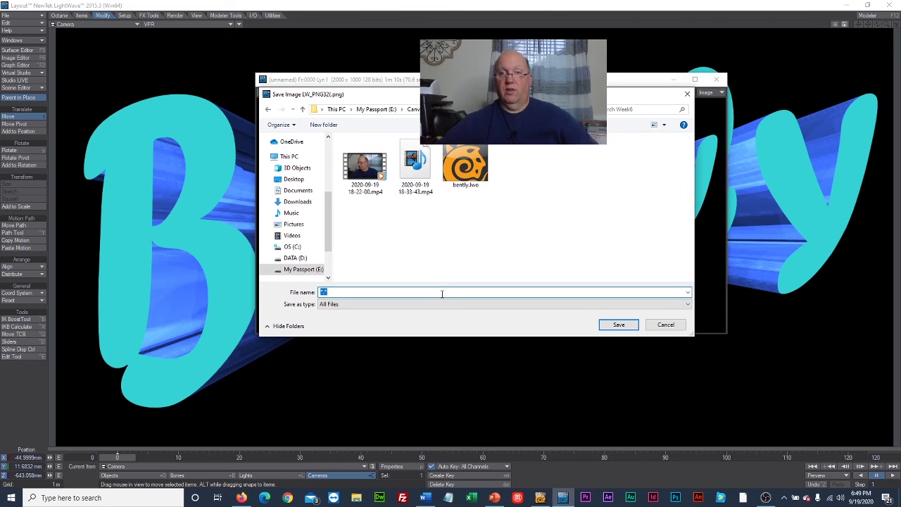
text(bentl)
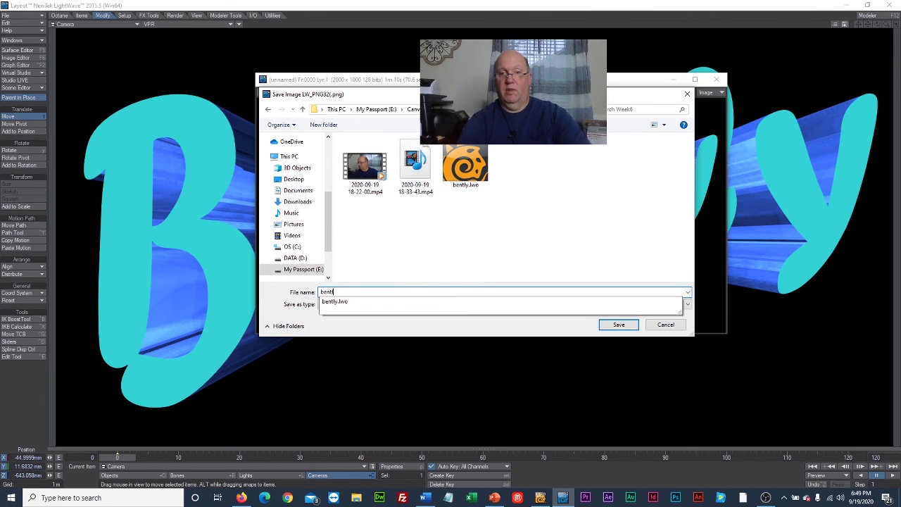
text(y)
key(Return)
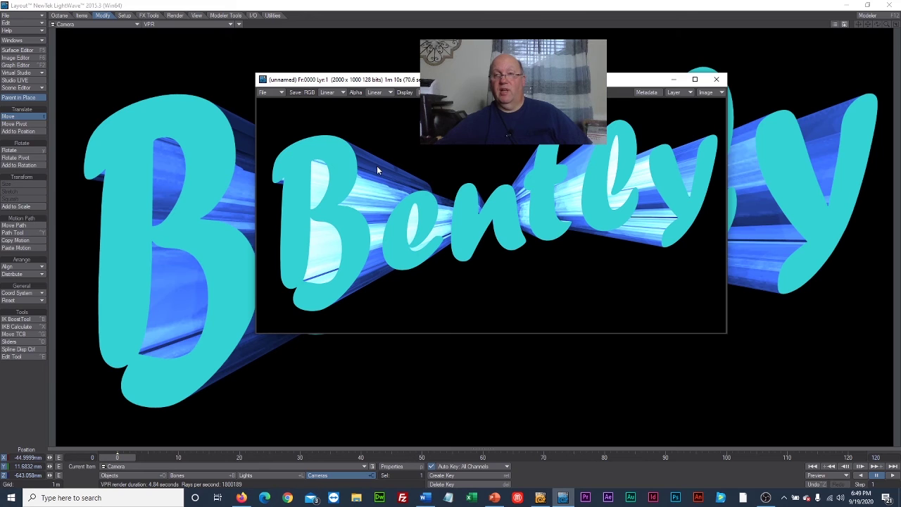
click(715, 82)
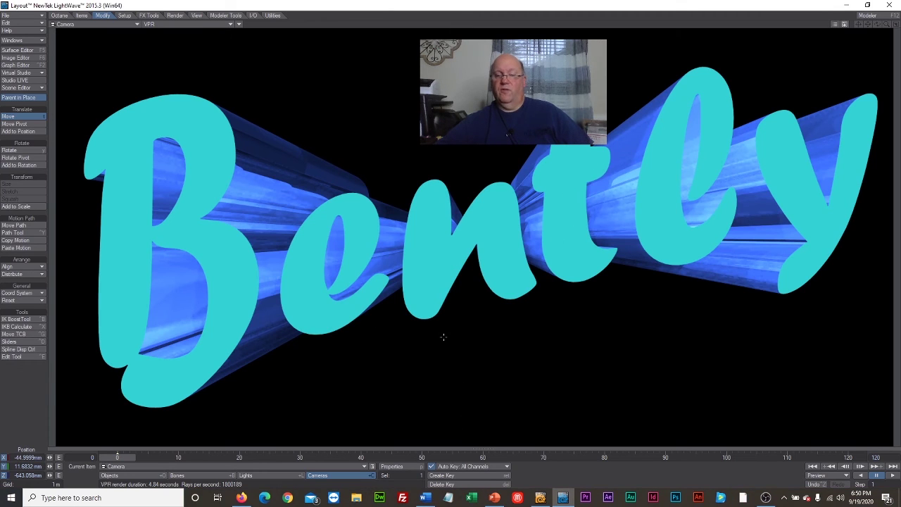
click(674, 498)
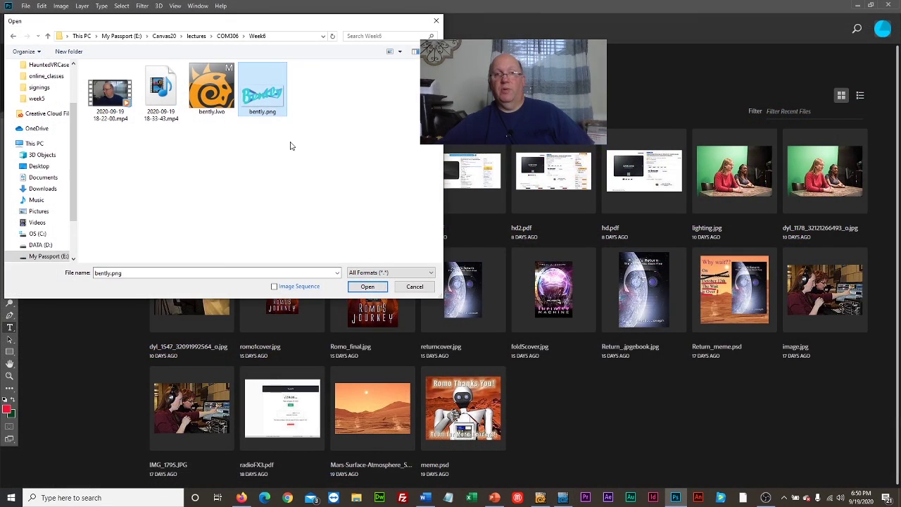
Open bently.png next to NY12d.jpg and view the logo on its transparent background.
click(373, 286)
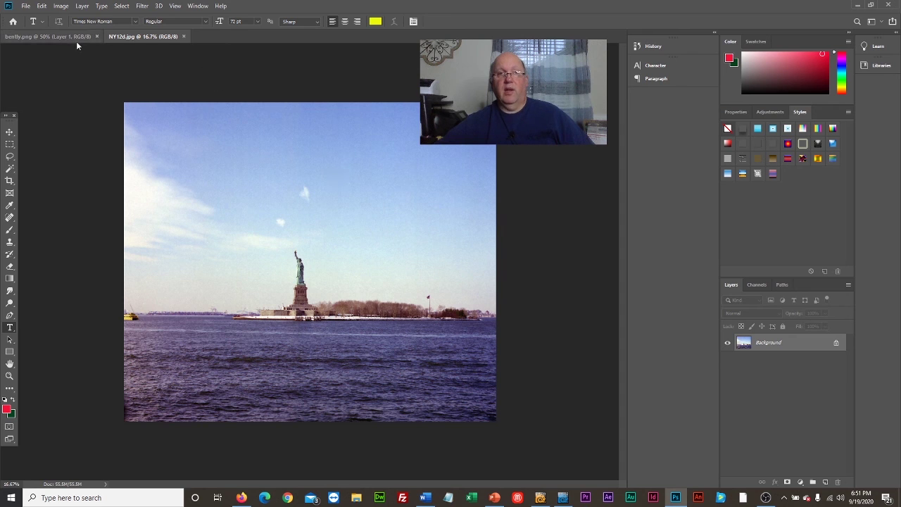
click(54, 39)
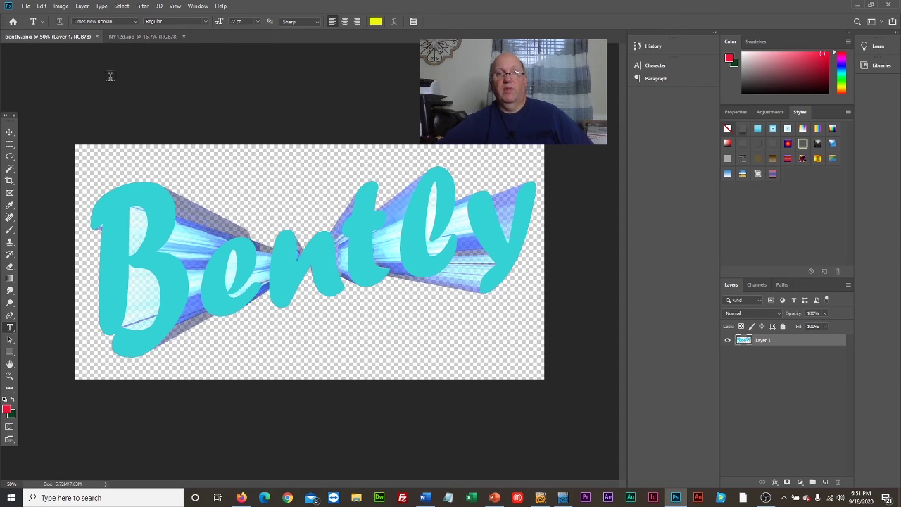
Copy the whole Bently logo canvas and paste it into NY12d.jpg as Layer 1.
click(120, 7)
click(121, 15)
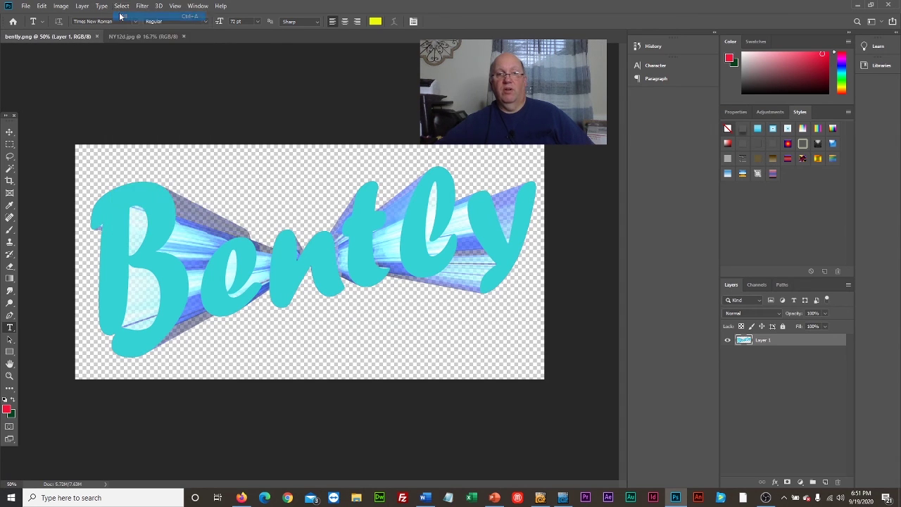
click(41, 7)
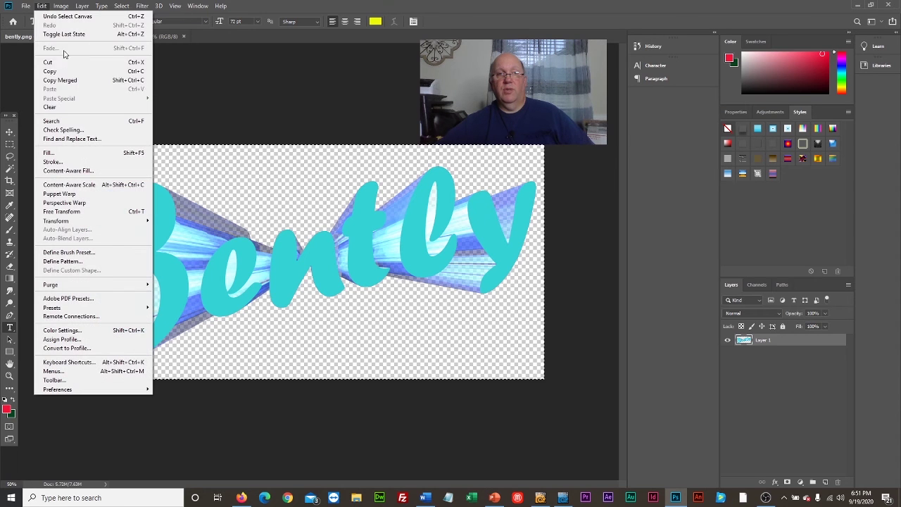
click(78, 70)
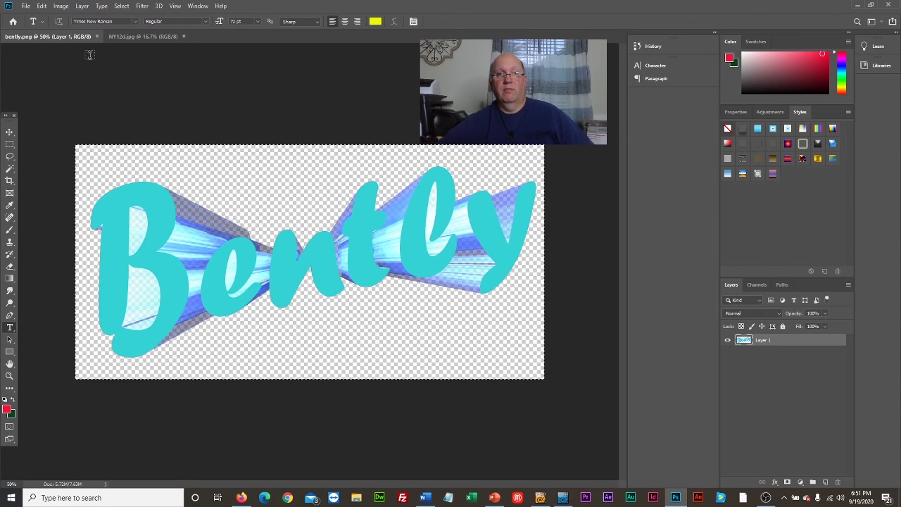
click(119, 38)
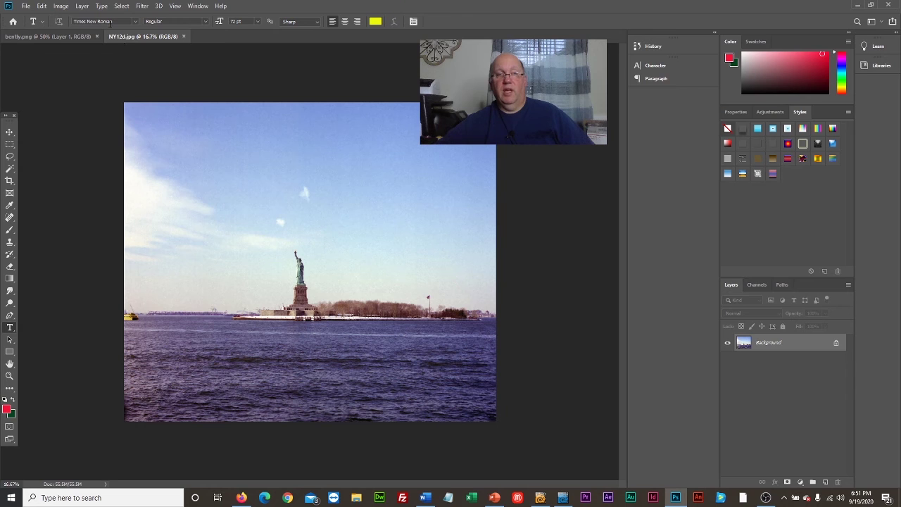
click(42, 7)
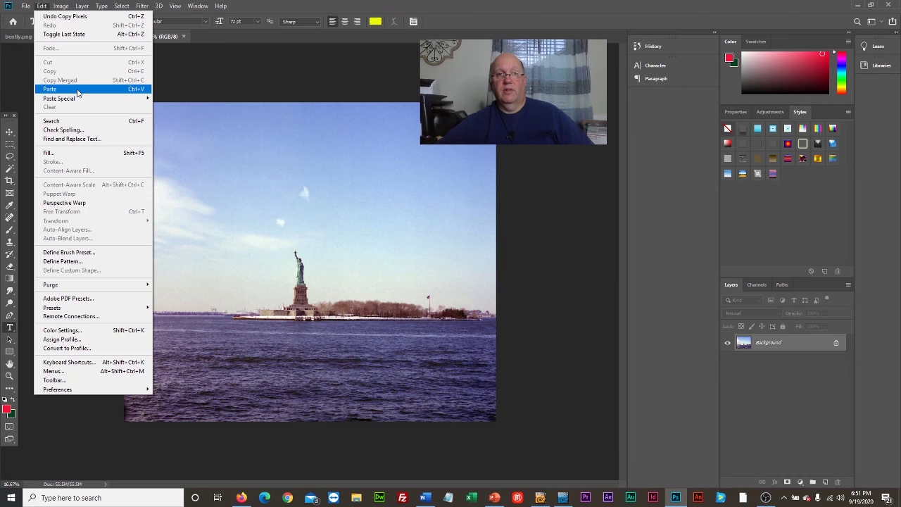
click(76, 89)
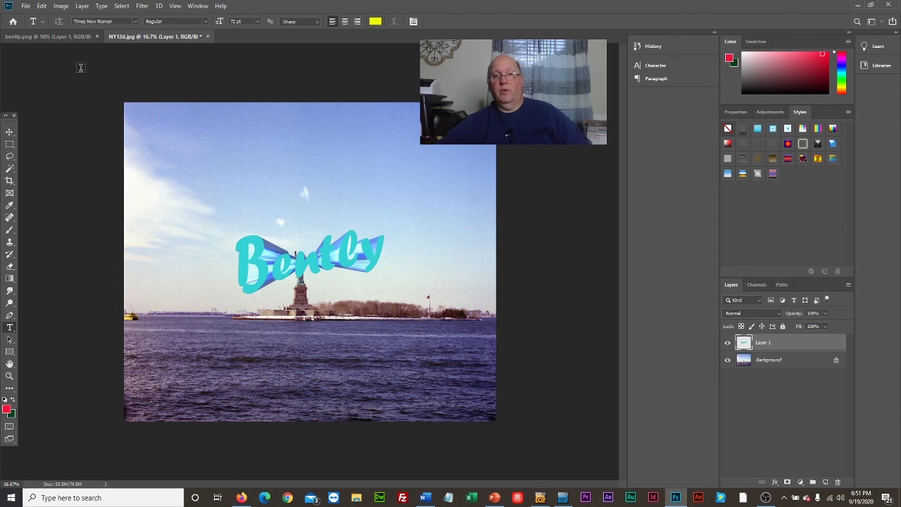
Move the logo to the lower left of the photo, over the water.
click(10, 133)
drag(285, 273, 194, 382)
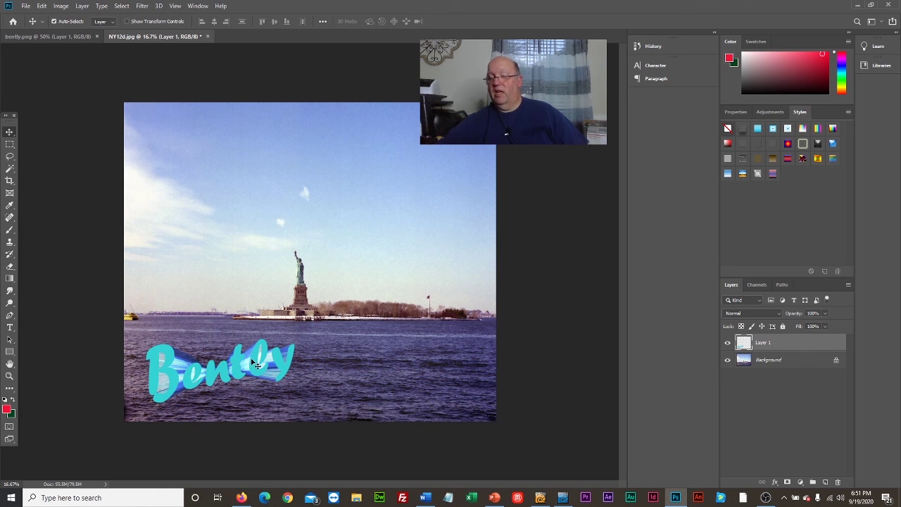
drag(248, 363, 243, 358)
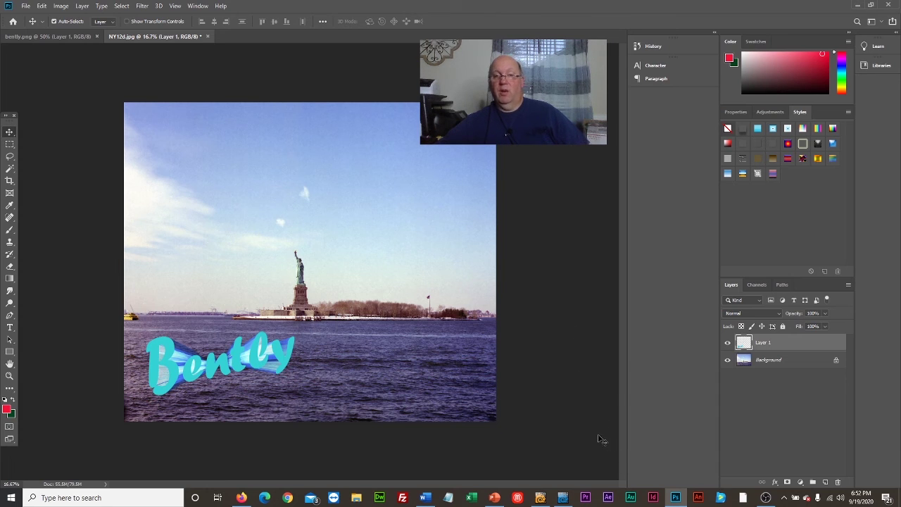
click(653, 499)
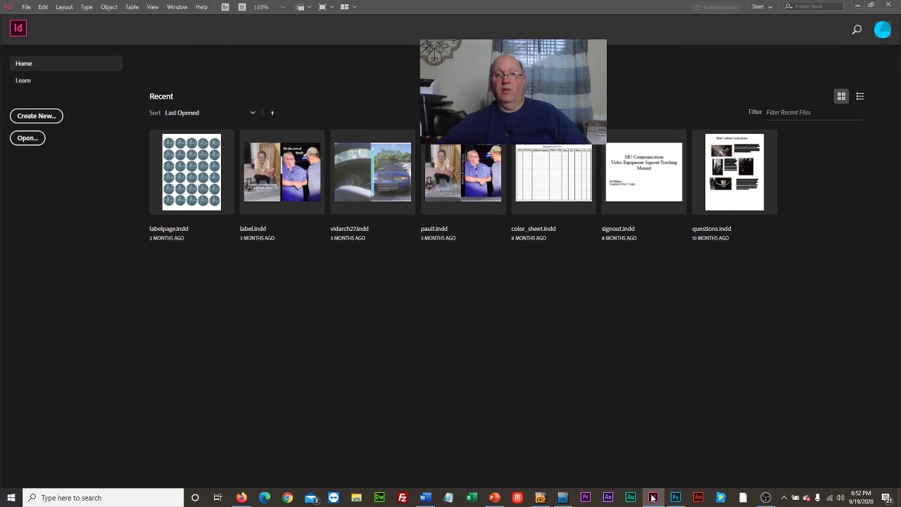
Create a new InDesign document using the default 51p0 × 66p0 single-page preset.
click(33, 116)
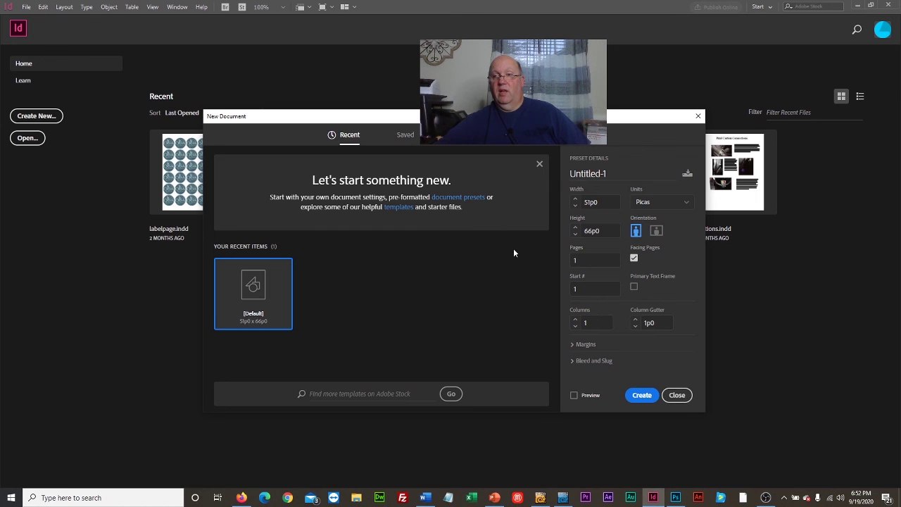
click(636, 394)
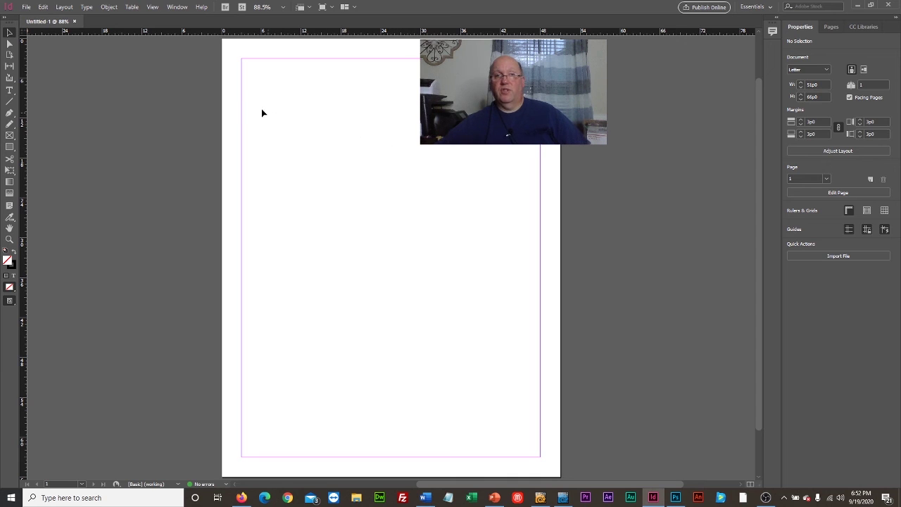
Switch both horizontal and vertical rulers to inches, so the page reads 8.5 × 11 in.
right_click(186, 33)
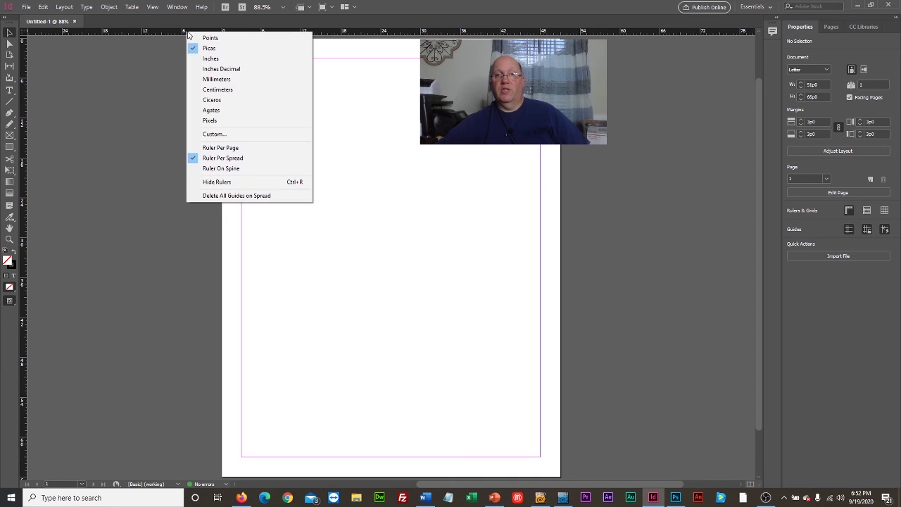
click(209, 59)
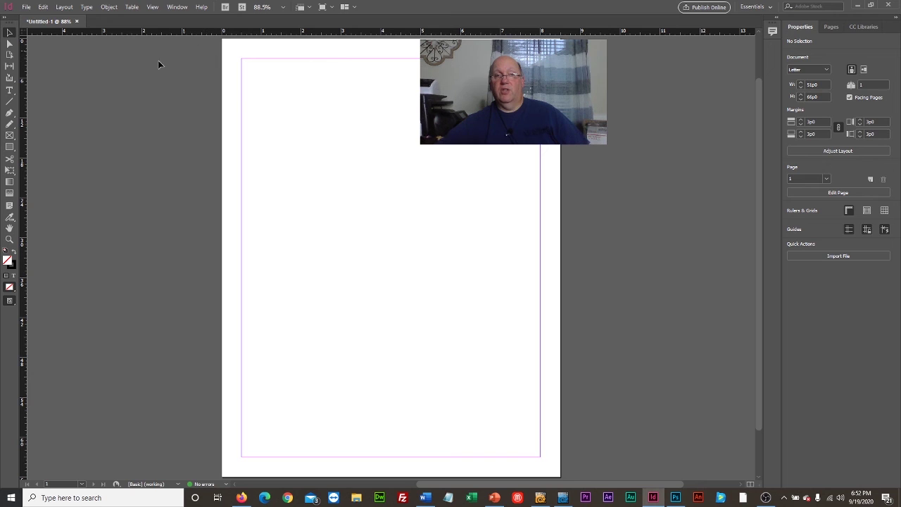
right_click(25, 106)
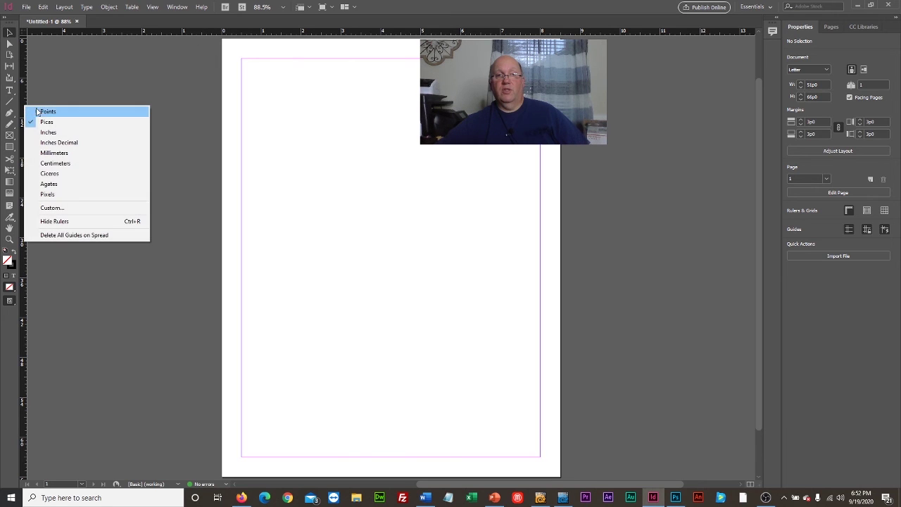
click(47, 133)
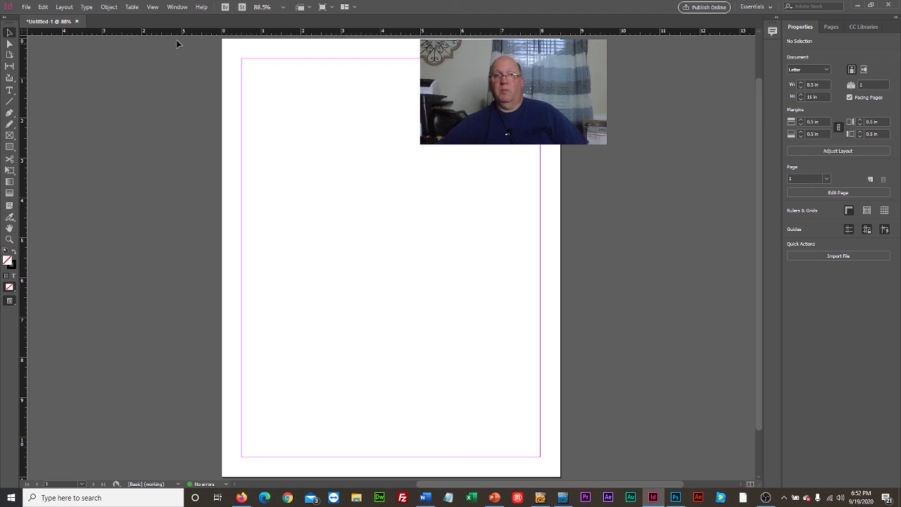
click(26, 7)
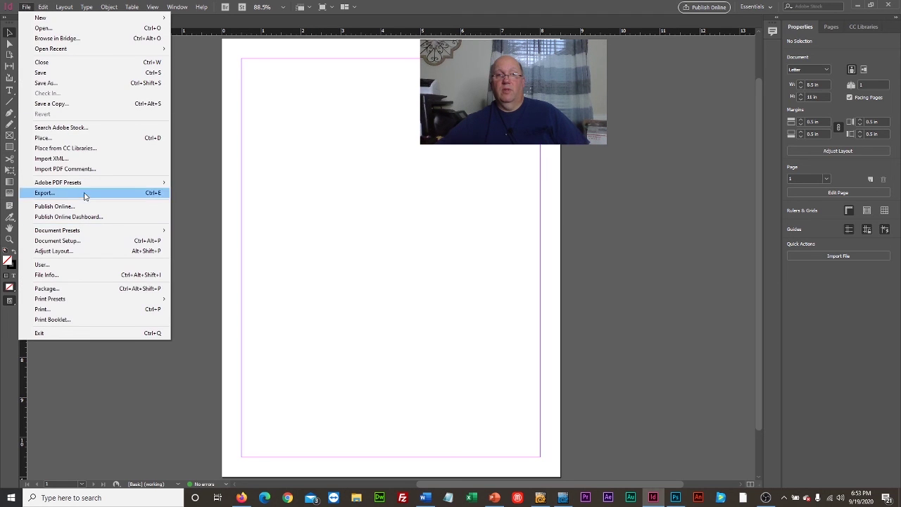
Place bently.png at the page's top-left margin.
click(75, 138)
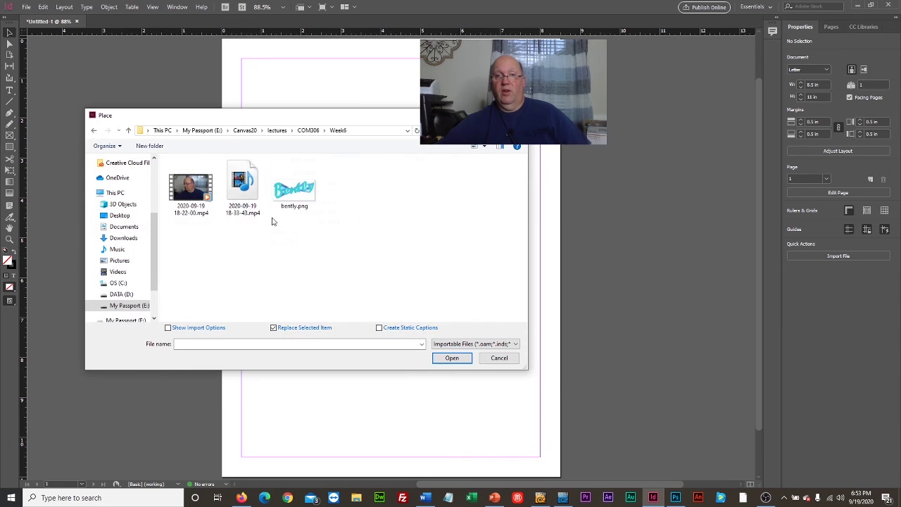
click(294, 185)
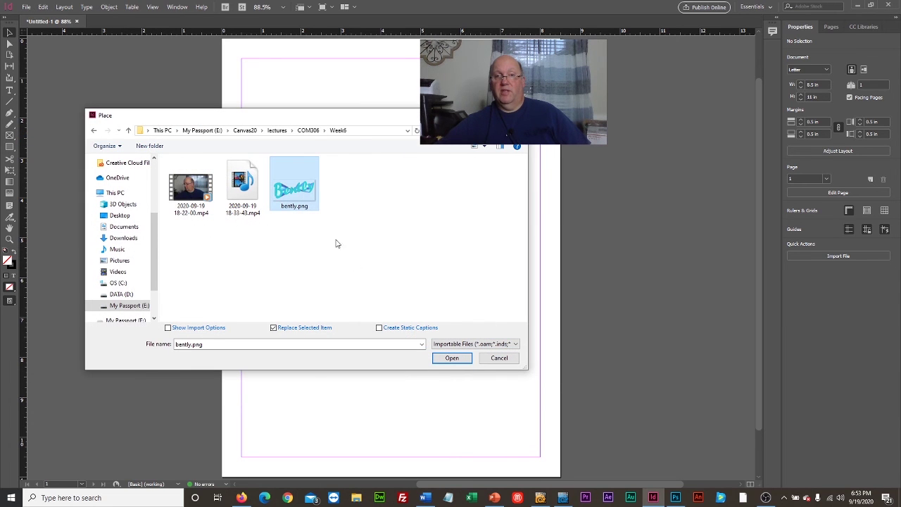
click(452, 358)
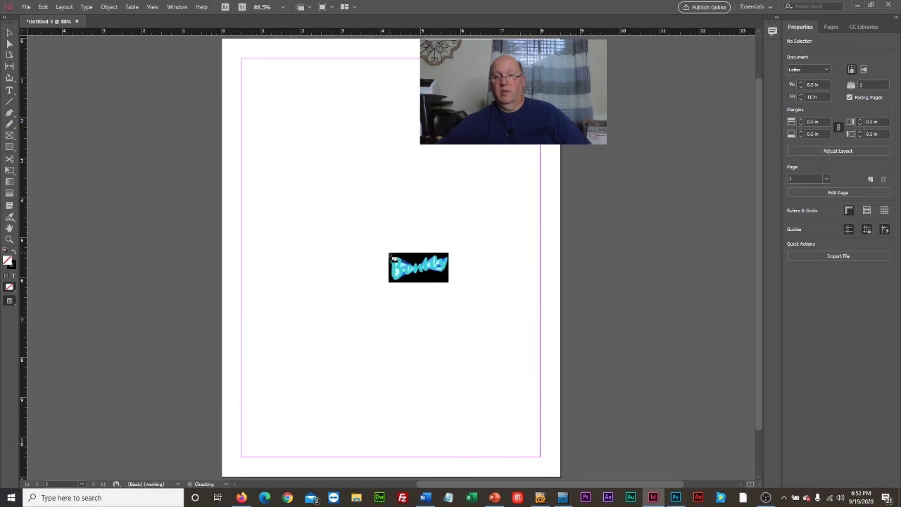
click(249, 69)
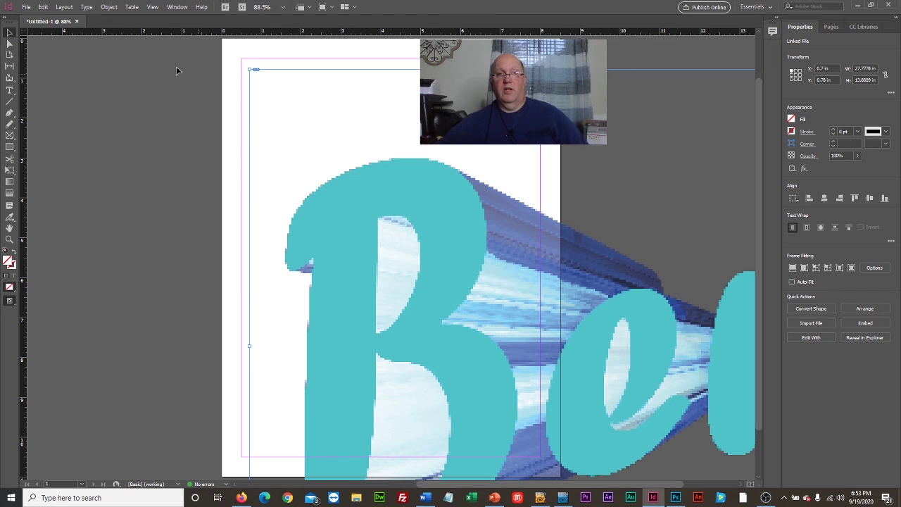
Scale the logo image down to about 2.6 × 1.3 in and move it into the top-left corner.
click(9, 44)
click(282, 111)
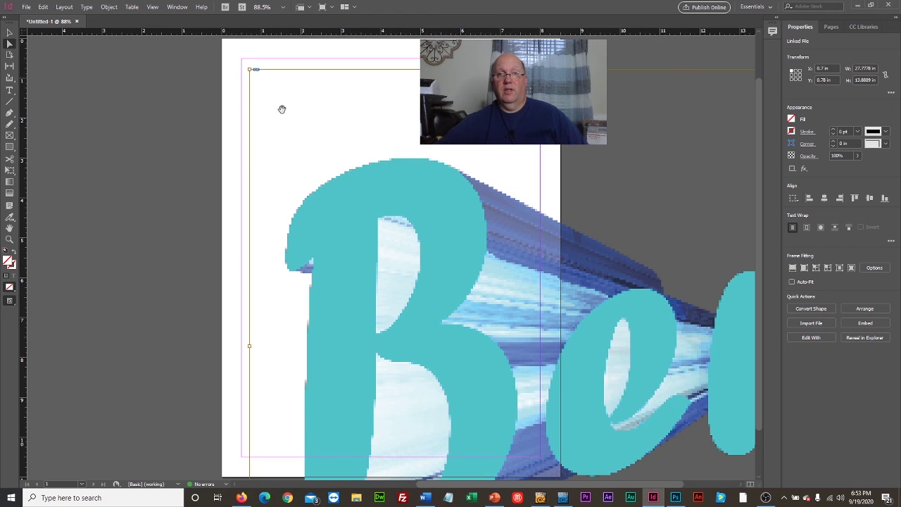
shift+drag(248, 69, 337, 167)
shift+drag(273, 83, 345, 183)
shift+drag(261, 83, 442, 212)
drag(501, 243, 331, 160)
shift+drag(273, 80, 479, 187)
drag(508, 219, 284, 113)
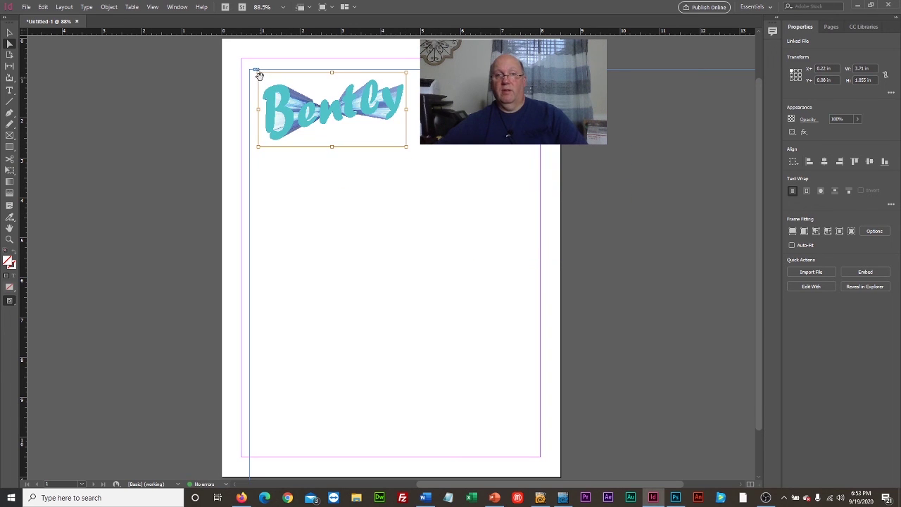
shift+drag(259, 73, 301, 90)
drag(331, 121, 284, 102)
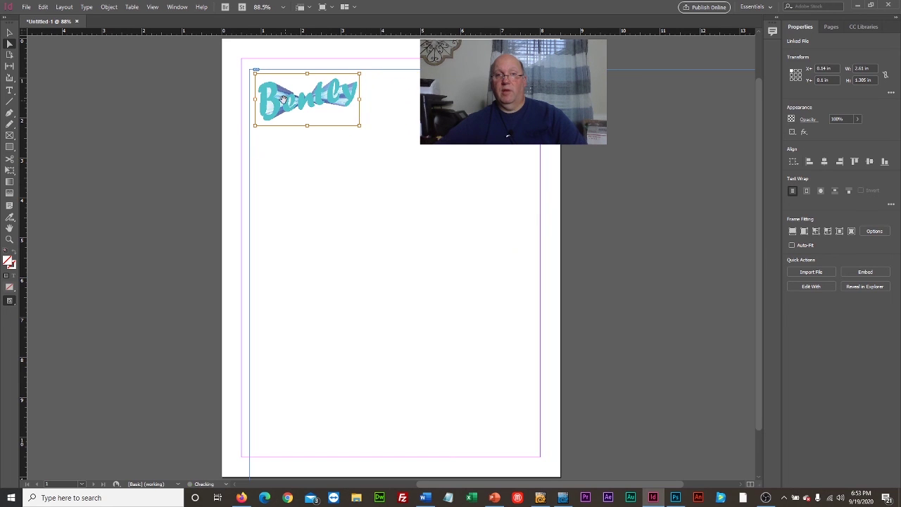
Zoom out to 25% and shrink the oversized frame's bottom-right corner to fit the logo.
click(10, 240)
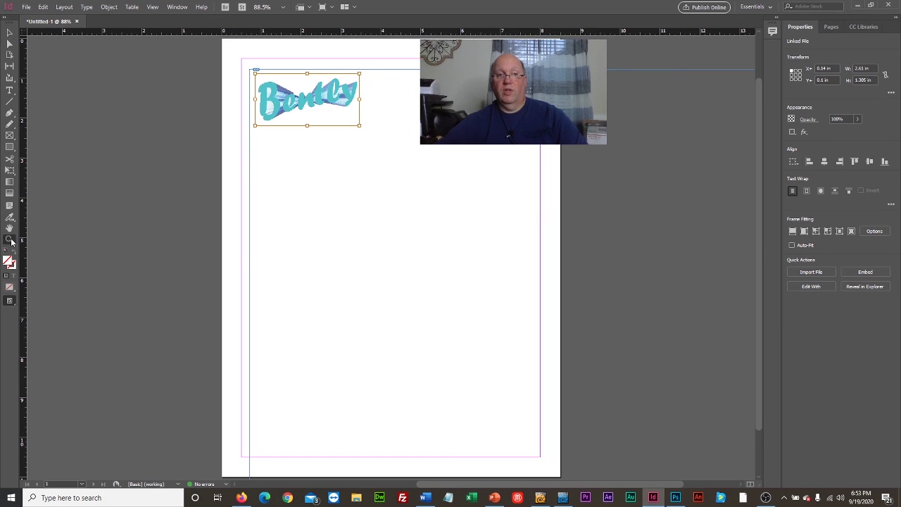
alt+click(442, 261)
alt+click(443, 260)
alt+click(442, 261)
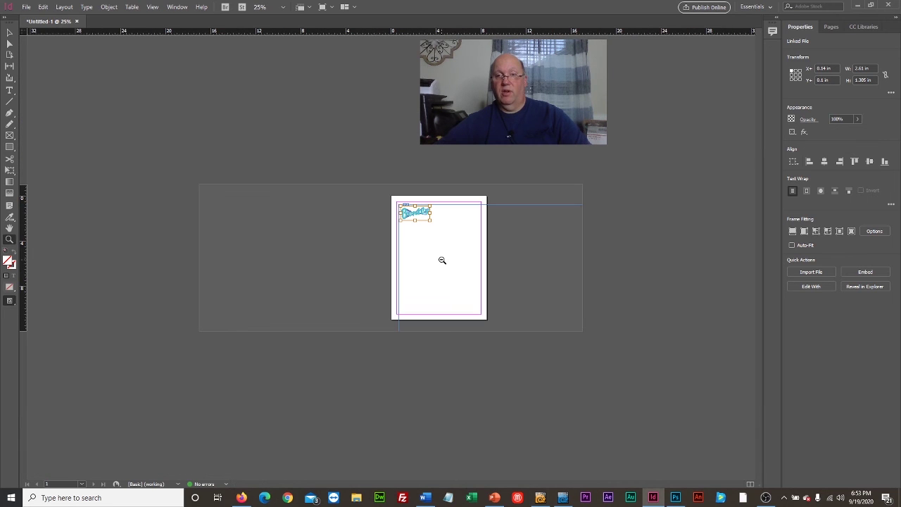
click(9, 32)
click(486, 205)
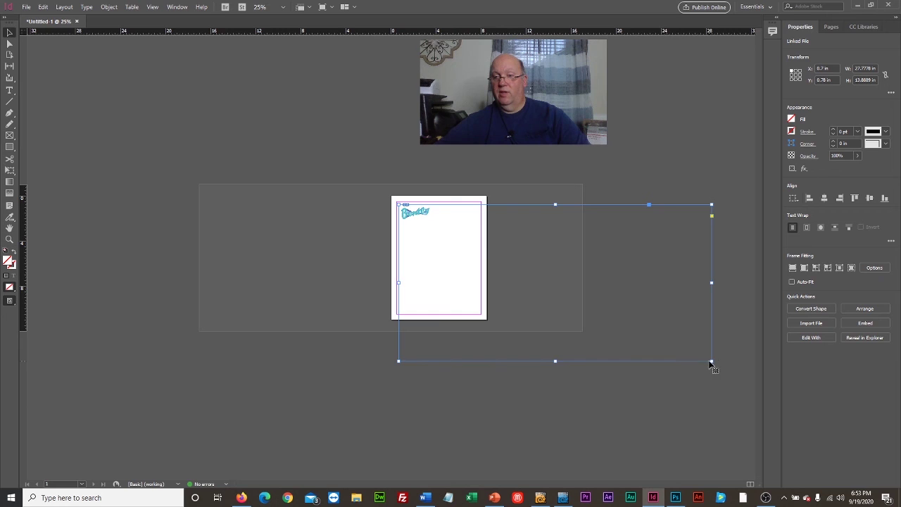
drag(713, 360, 436, 223)
Zoom in to inspect the logo's pixels, then zoom back out to 75%.
click(9, 239)
click(440, 205)
click(441, 165)
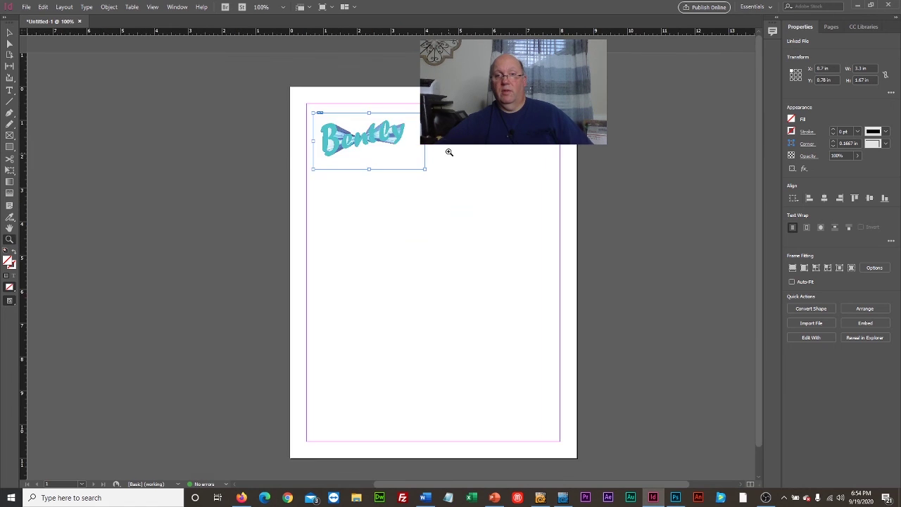
click(448, 154)
click(380, 152)
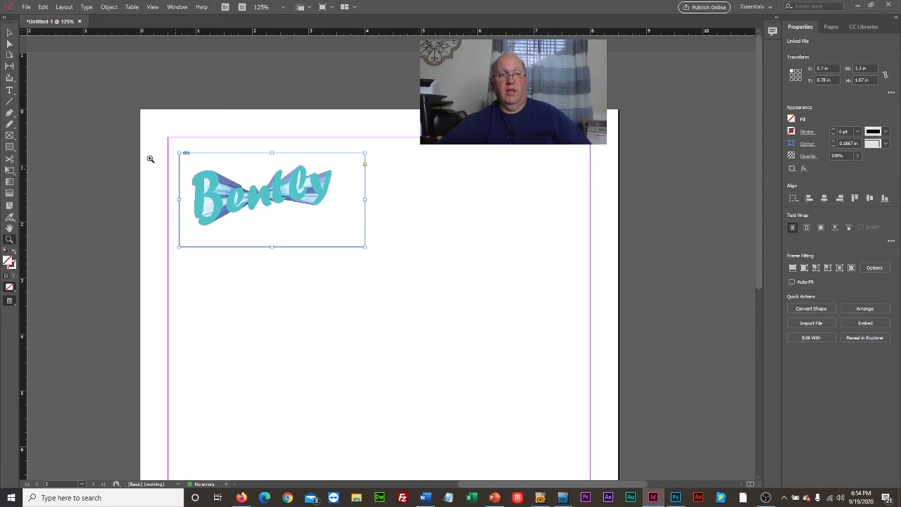
drag(267, 191, 261, 179)
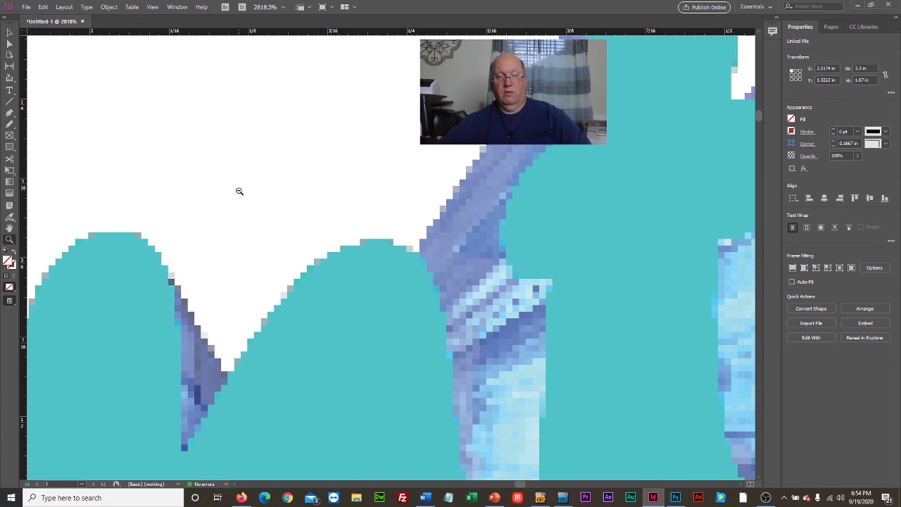
alt+click(238, 191)
alt+click(240, 191)
alt+click(275, 213)
alt+click(451, 291)
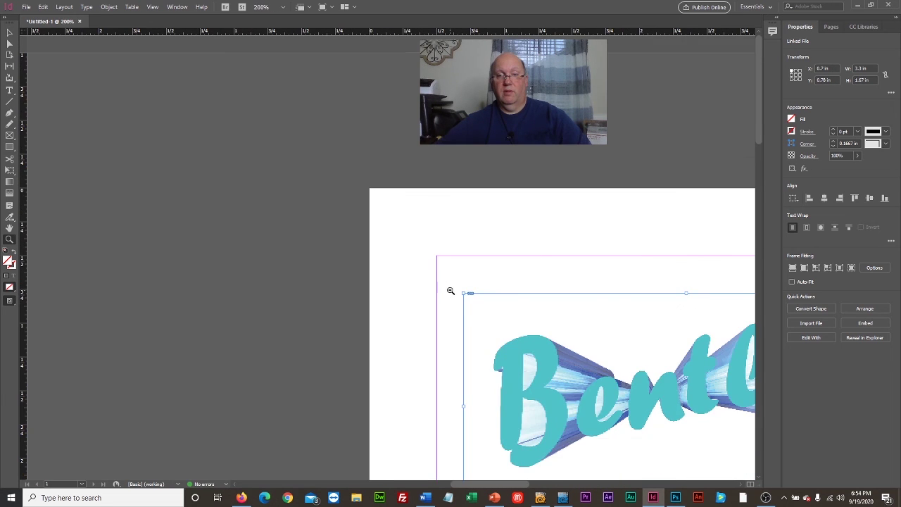
alt+click(451, 292)
alt+click(451, 292)
alt+click(450, 291)
alt+click(448, 284)
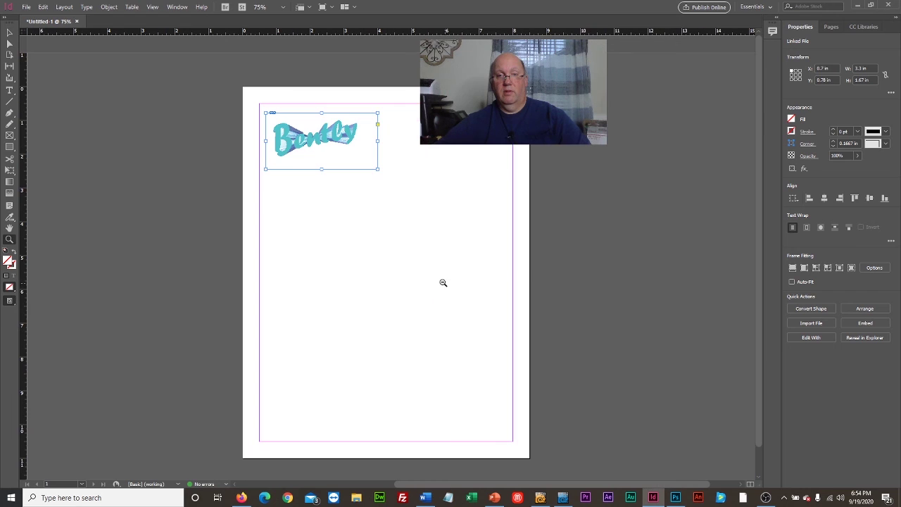
Move the logo frame to the top-left corner (about X 0.375, Y 0.44 in) and trim its bottom edge up.
click(9, 32)
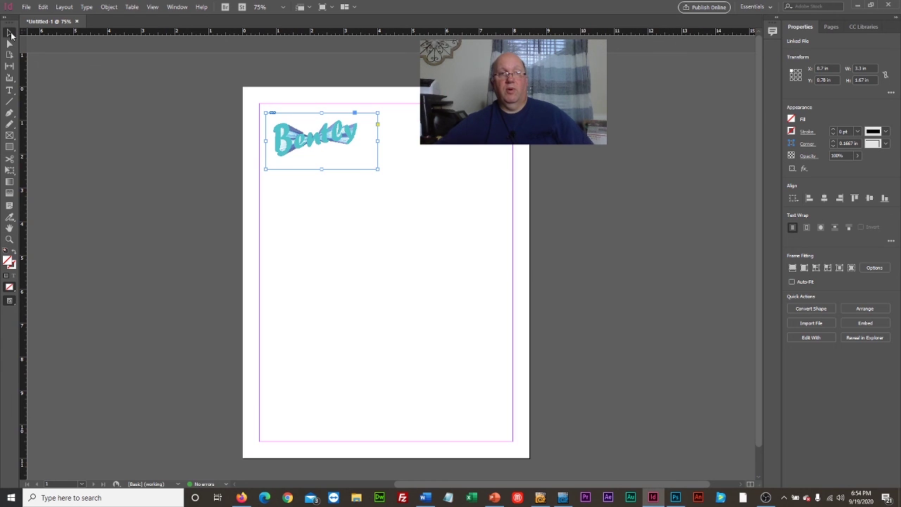
drag(329, 140, 308, 126)
drag(310, 171, 309, 152)
click(332, 195)
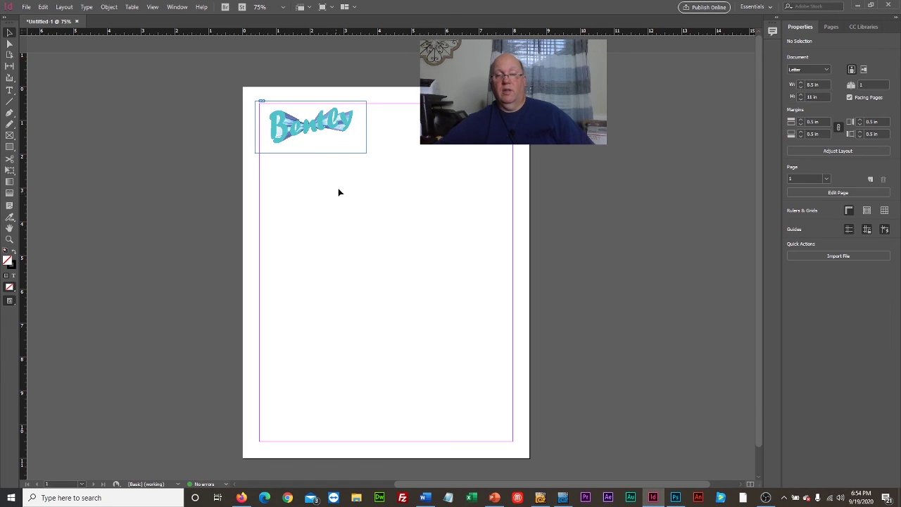